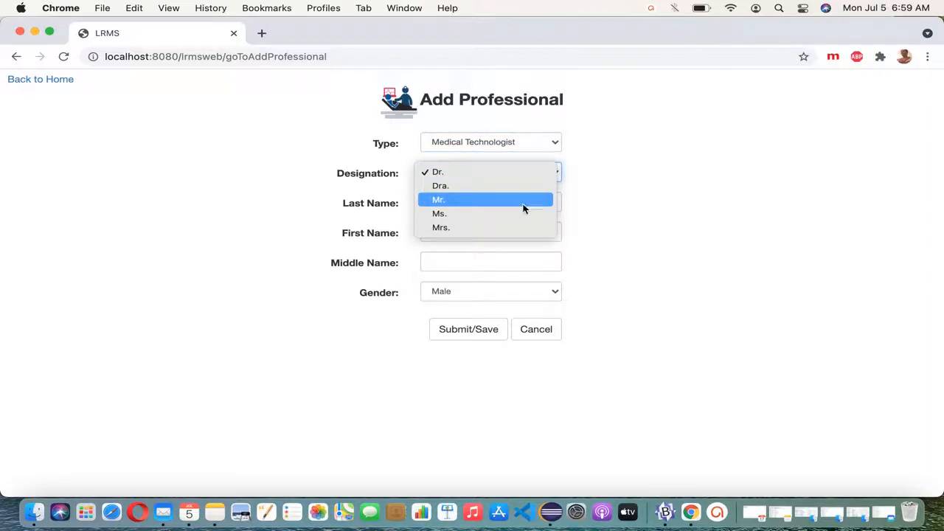
# Step: Save a female Medical Technologist record with designation Ms. and her last, first and middle names entered
pyautogui.click(523, 214)
pyautogui.click(480, 210)
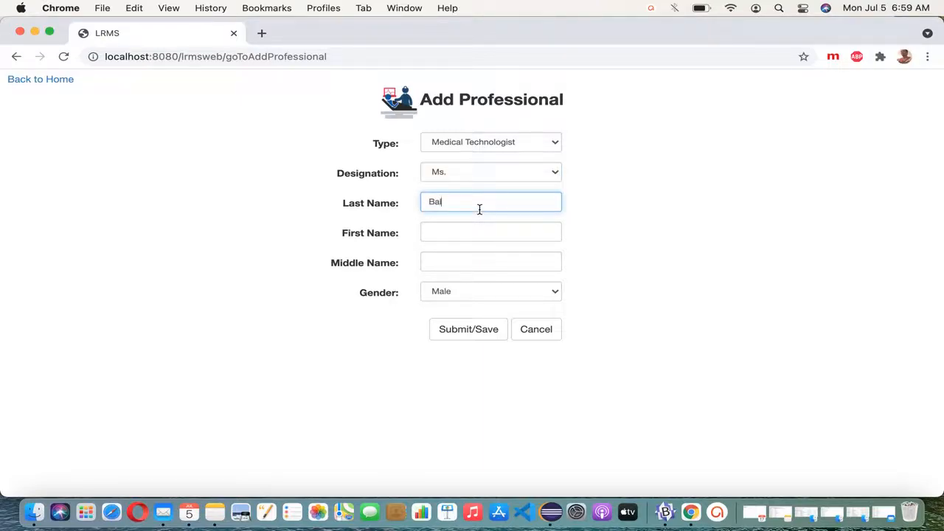
pyautogui.press('Tab')
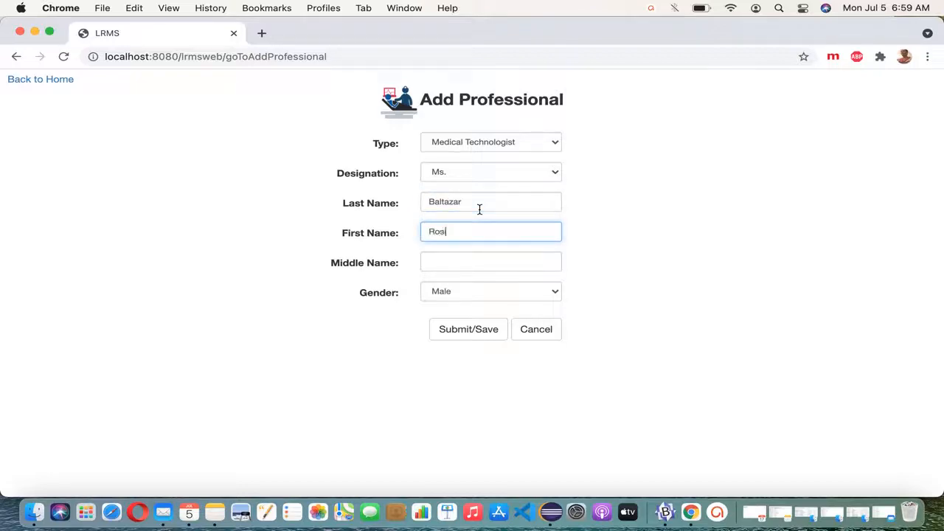
pyautogui.press('Tab')
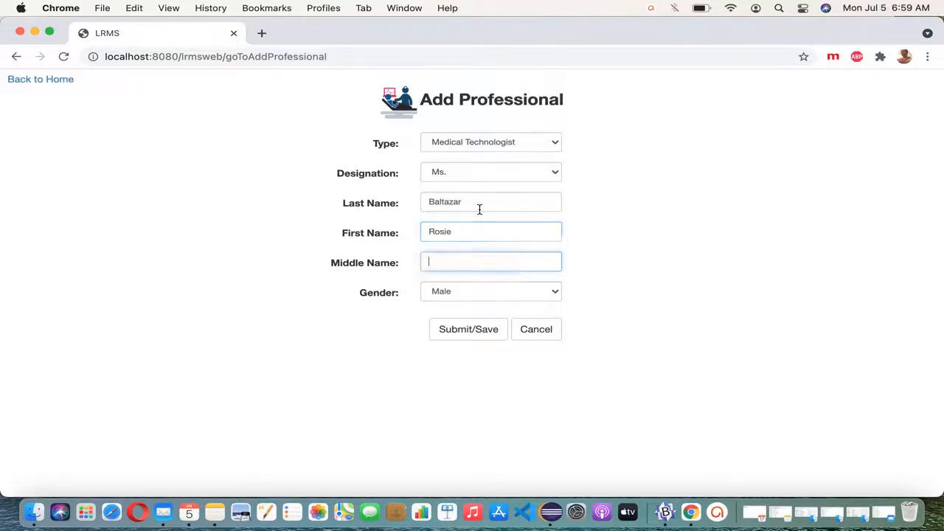
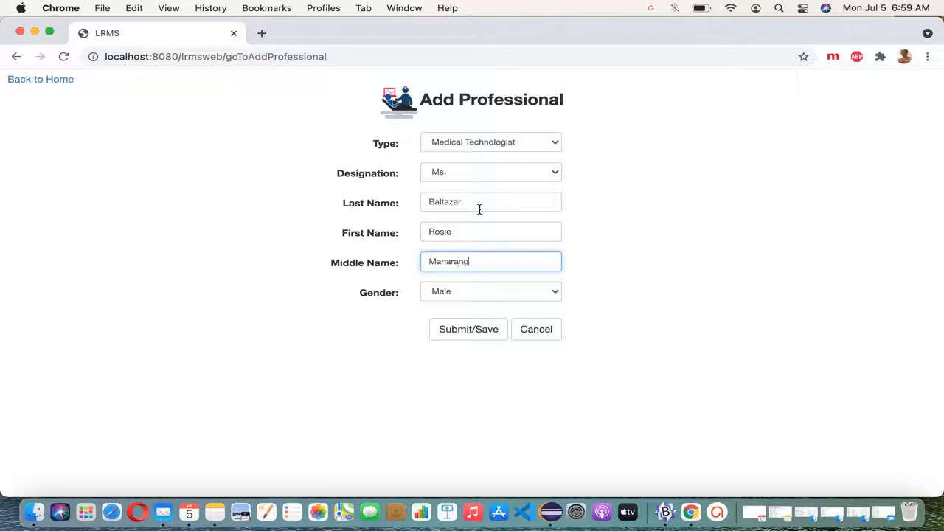
pyautogui.click(523, 296)
pyautogui.click(522, 305)
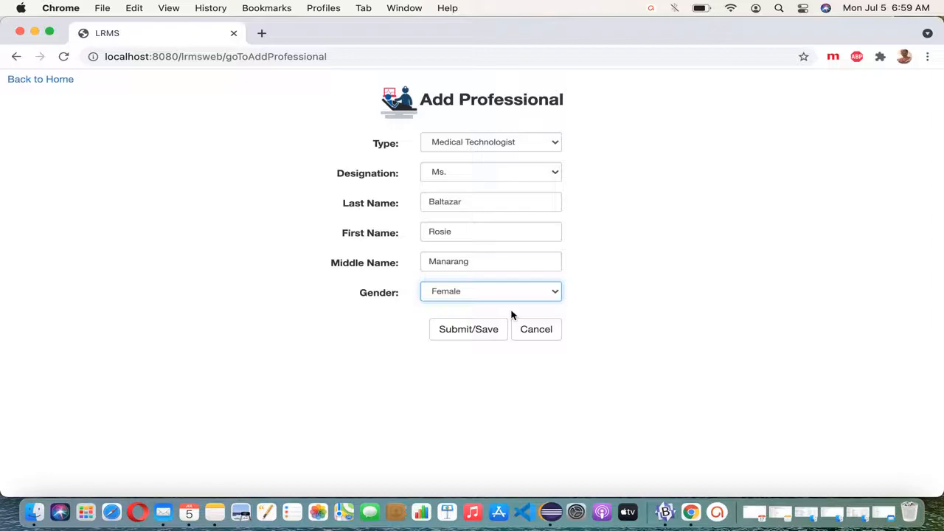
pyautogui.click(484, 341)
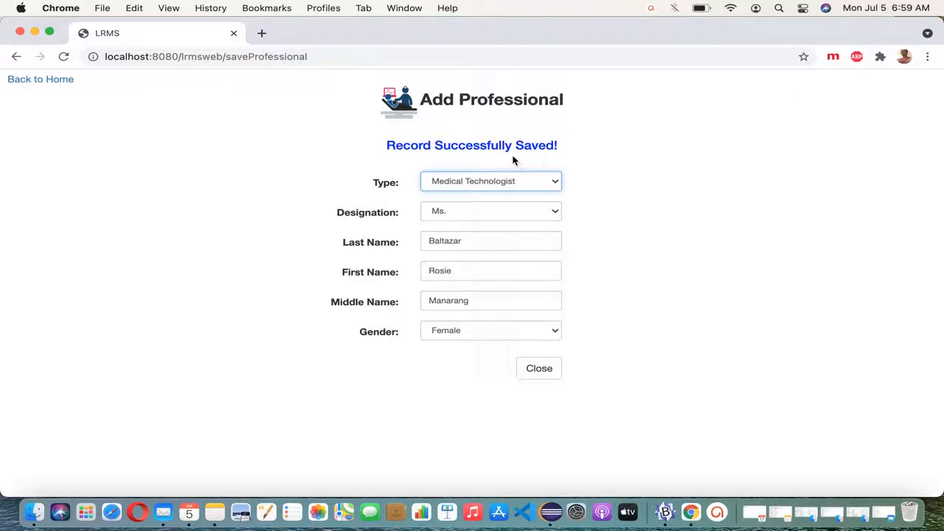
# Step: List all professionals, then search the new Medical Technologist's first name so only her record shows
pyautogui.click(544, 371)
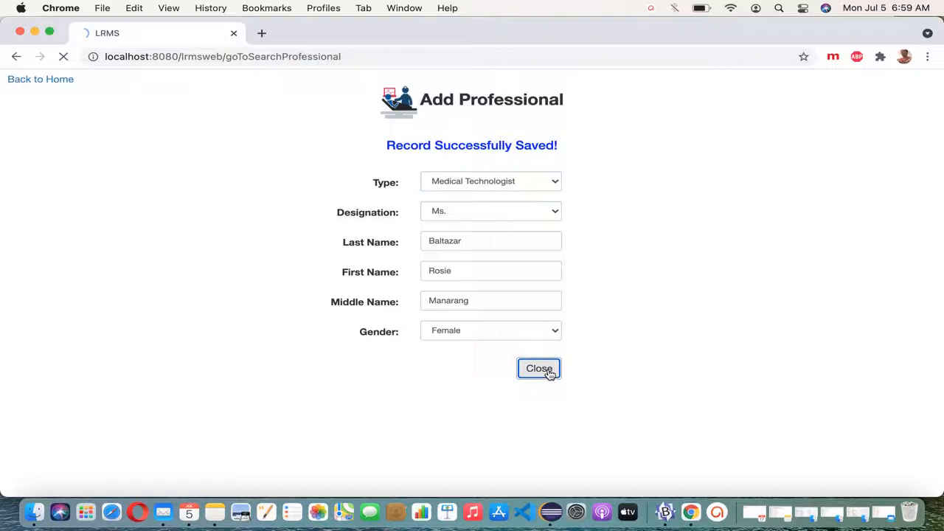
pyautogui.click(522, 154)
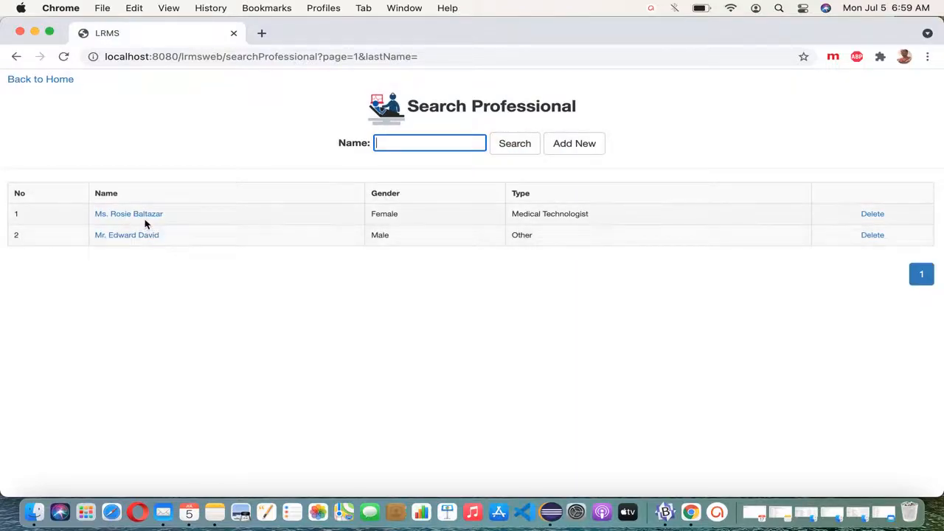
pyautogui.doubleClick(392, 218)
pyautogui.moveTo(598, 213); pyautogui.dragTo(508, 218)
pyautogui.click(440, 141)
pyautogui.write('rosie')
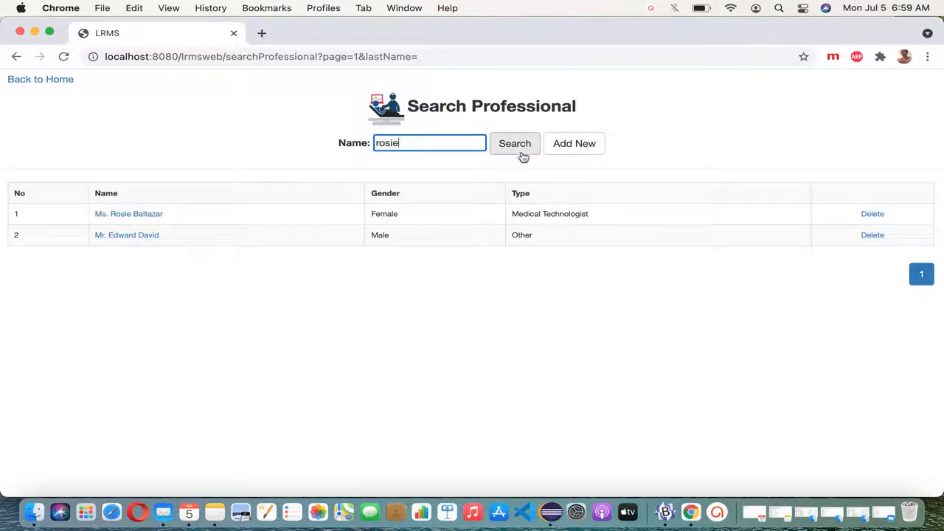
pyautogui.click(522, 156)
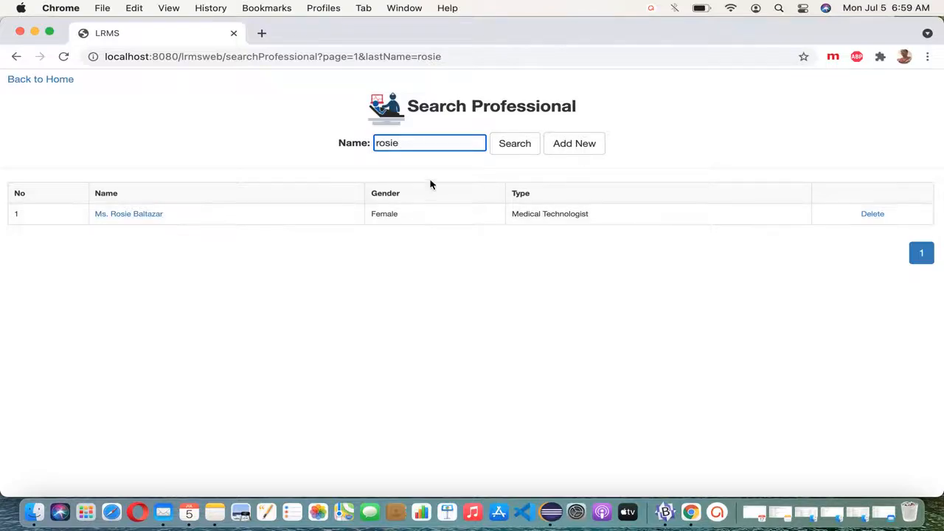
# Step: Start a new professional record with type Pathologist and designation Mr
pyautogui.click(575, 144)
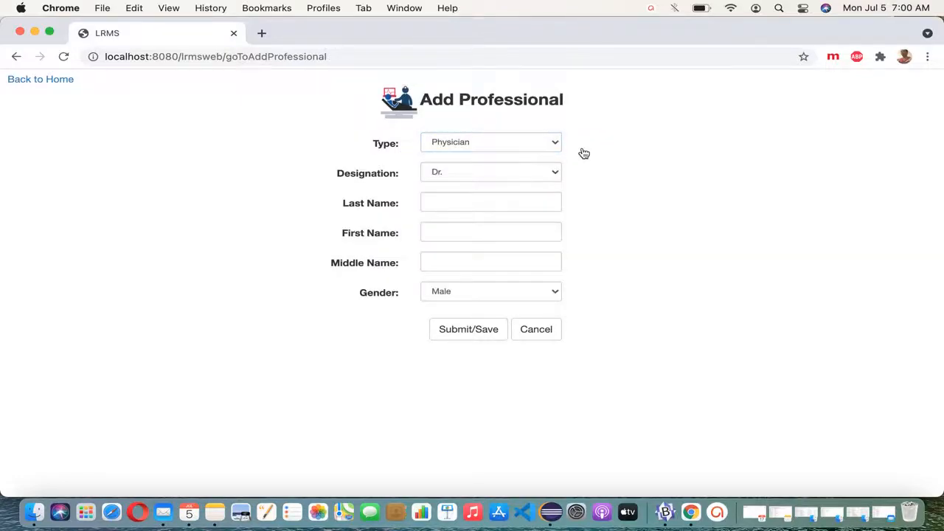
pyautogui.click(552, 145)
pyautogui.click(540, 172)
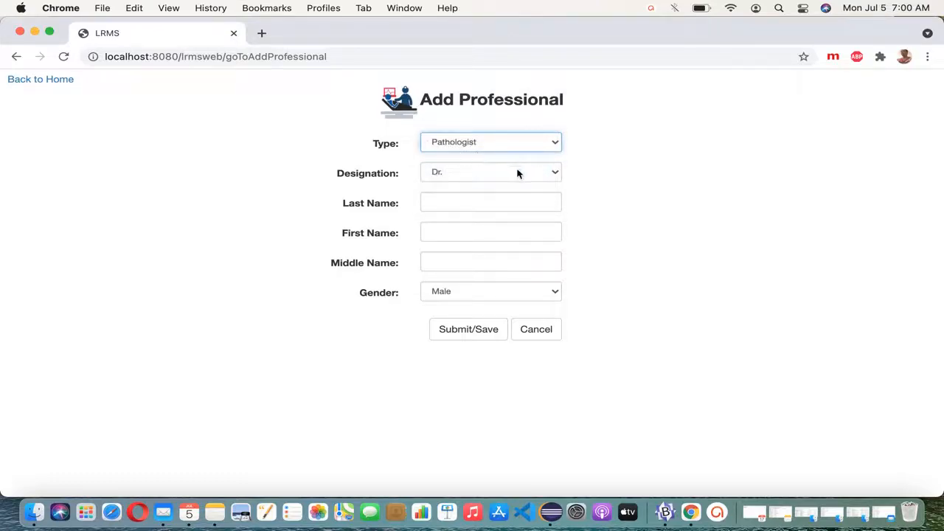
pyautogui.click(532, 176)
pyautogui.click(531, 200)
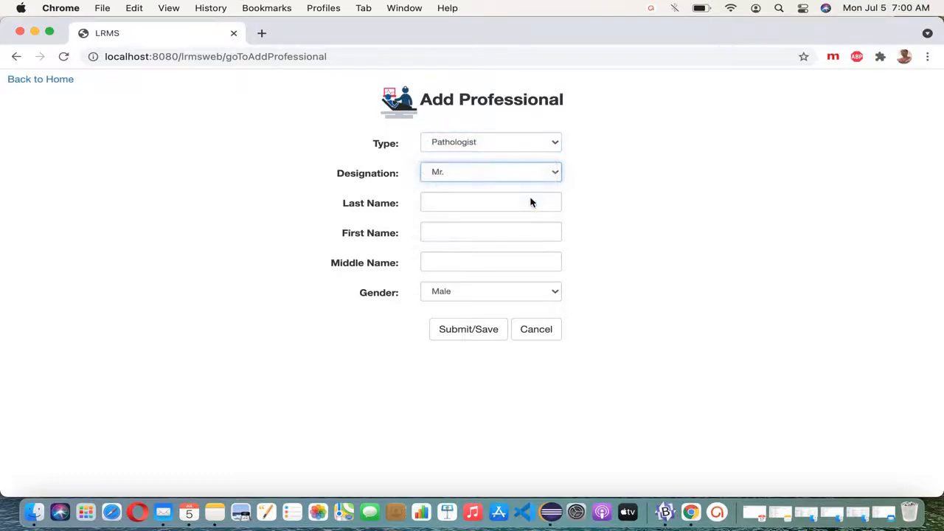
# Step: Enter the last, first and middle names and save the Pathologist record
pyautogui.click(494, 205)
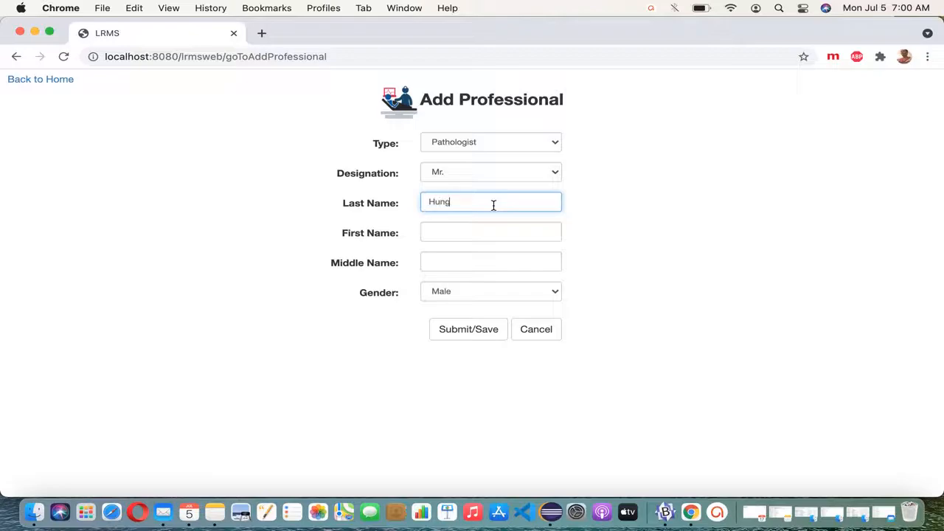
pyautogui.press('Tab')
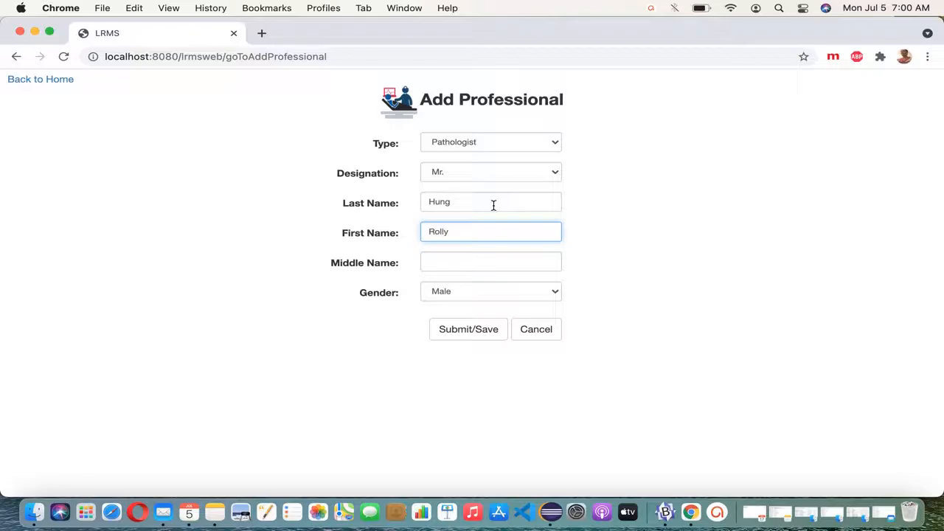
pyautogui.press('Tab')
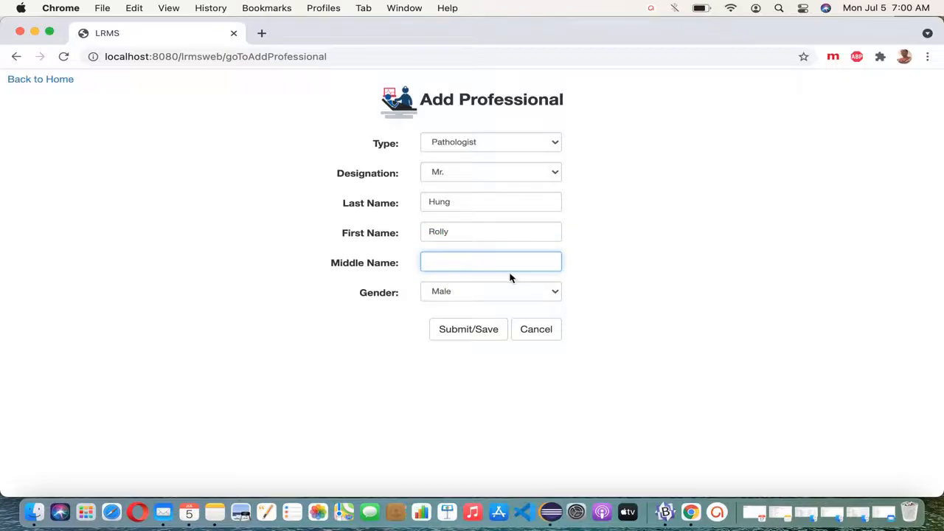
pyautogui.write('Lopez')
pyautogui.click(485, 338)
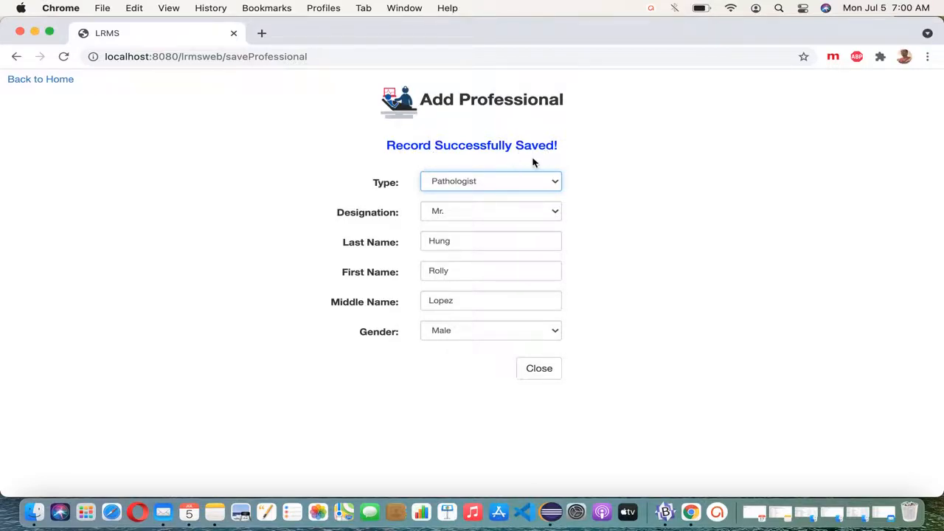
# Step: Show all three professionals, then search the new Pathologist's last name and check its Male gender
pyautogui.click(555, 376)
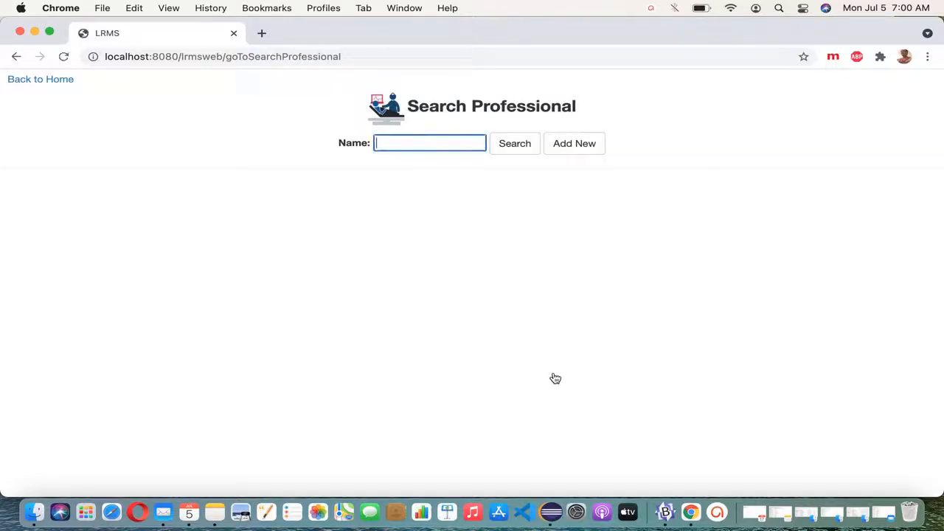
pyautogui.click(522, 146)
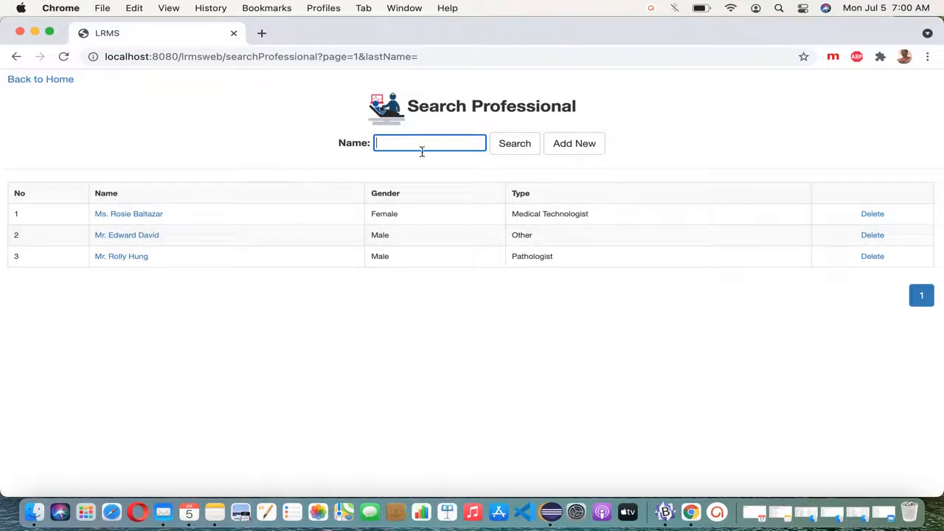
pyautogui.write('hung')
pyautogui.click(524, 153)
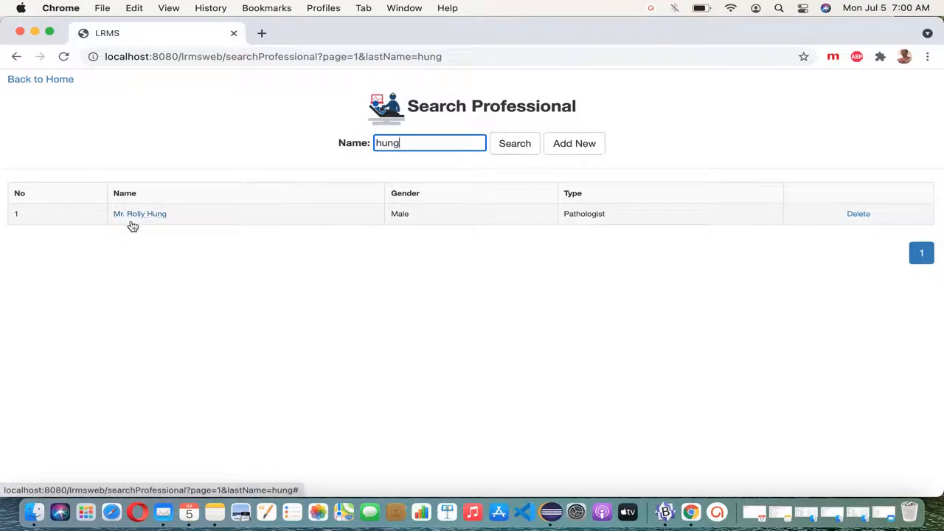
pyautogui.doubleClick(401, 216)
pyautogui.doubleClick(605, 216)
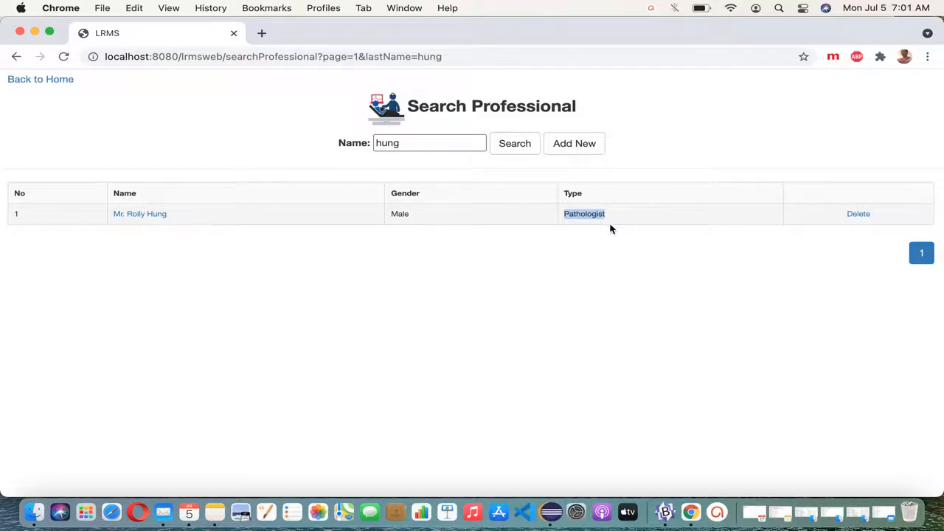
# Step: Start another new professional record, keeping Physician as the type
pyautogui.click(578, 156)
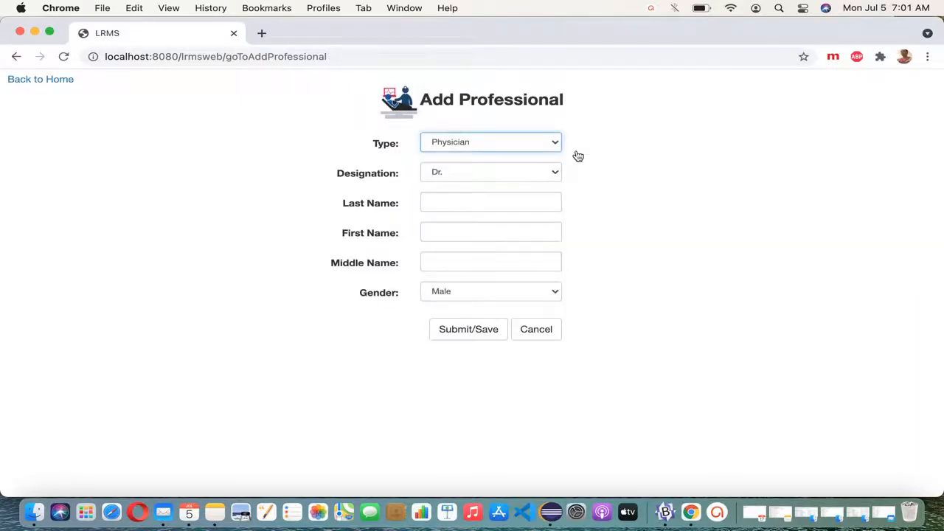
pyautogui.click(552, 148)
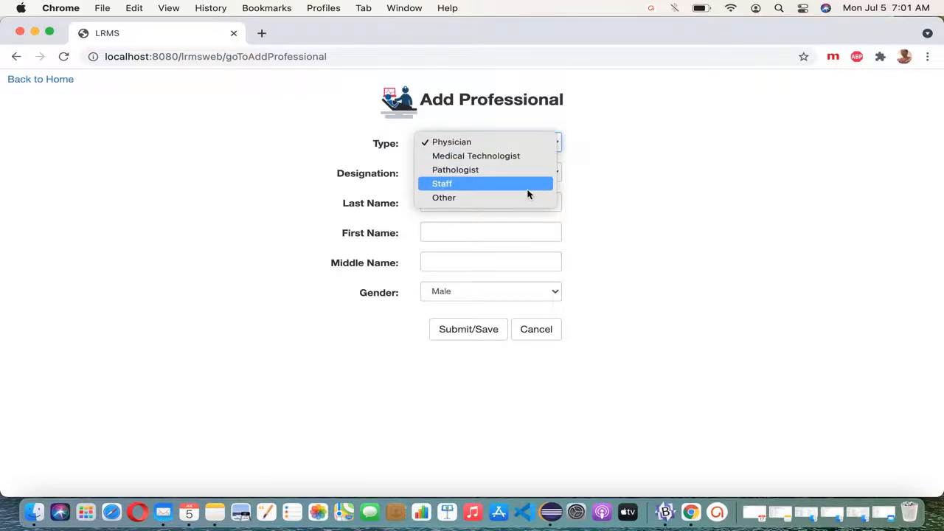
pyautogui.click(525, 142)
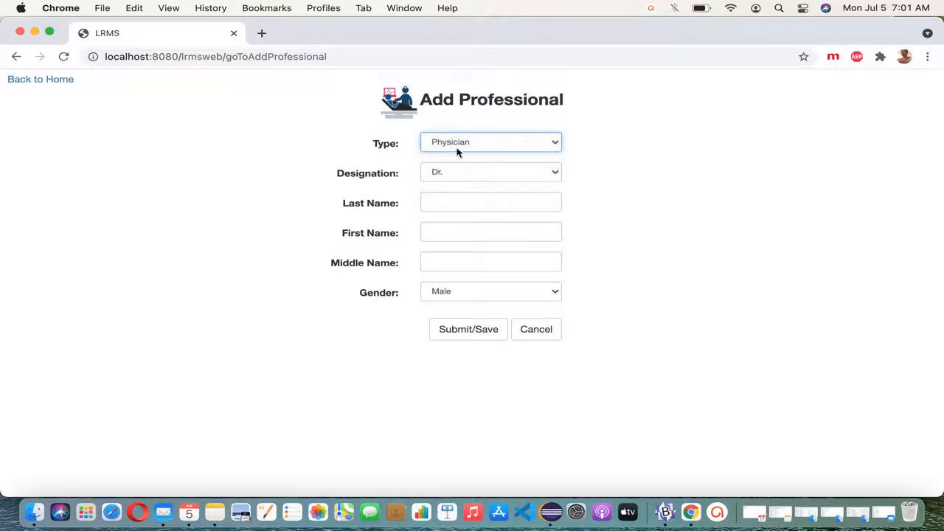
# Step: Enter the physician's last, first and middle names and save the record
pyautogui.click(484, 210)
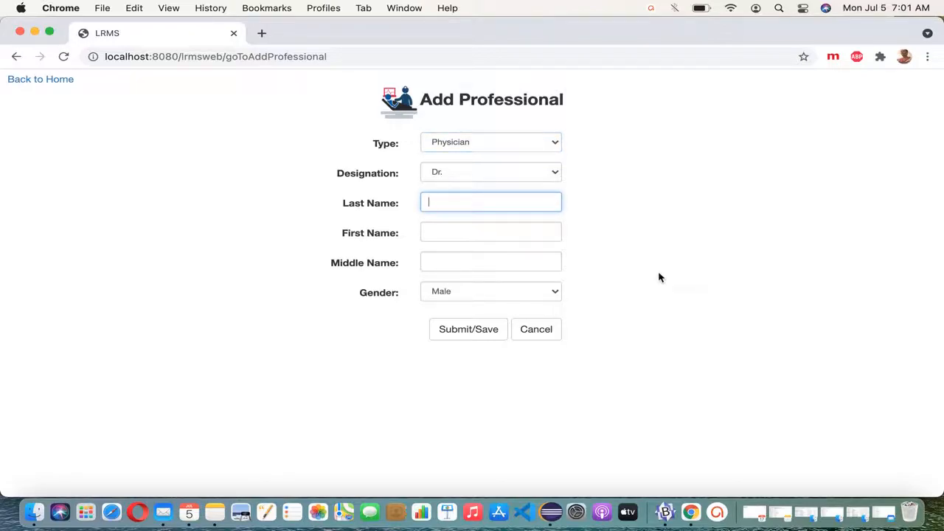
pyautogui.press('Tab')
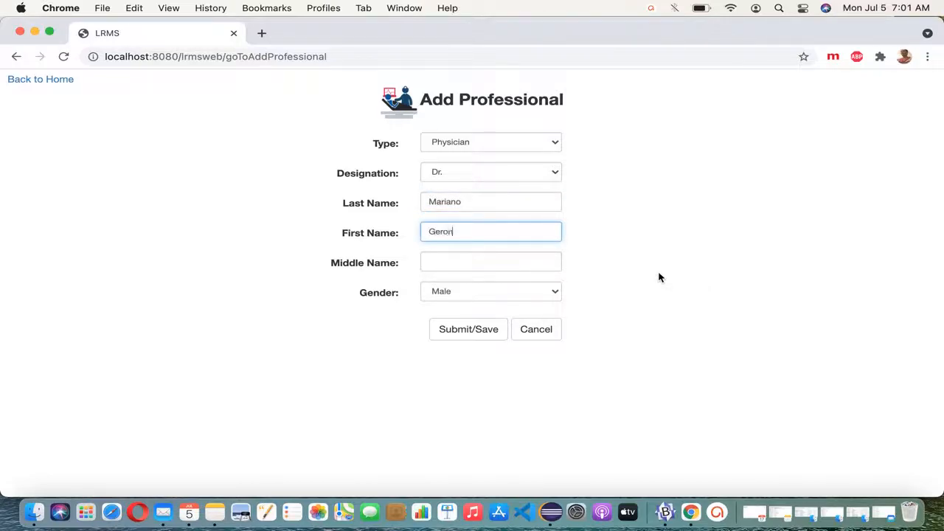
pyautogui.press('Tab')
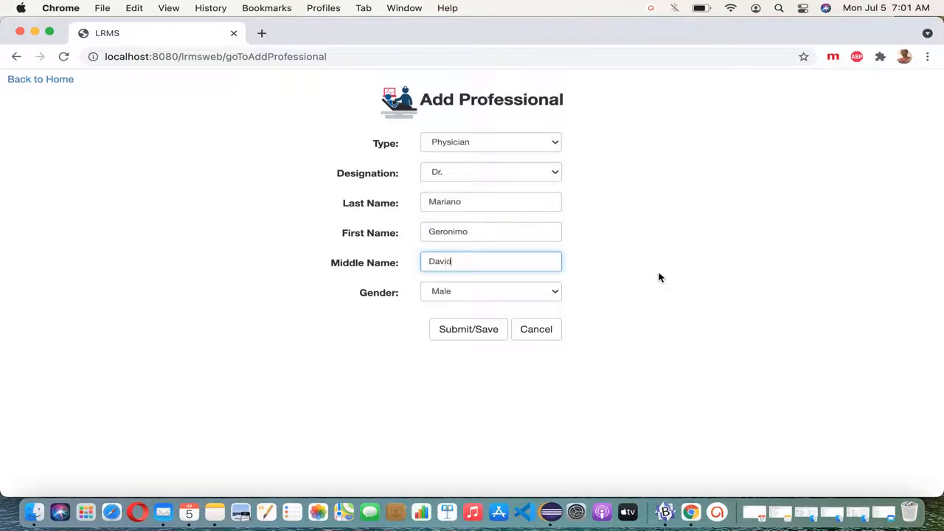
pyautogui.press('Tab')
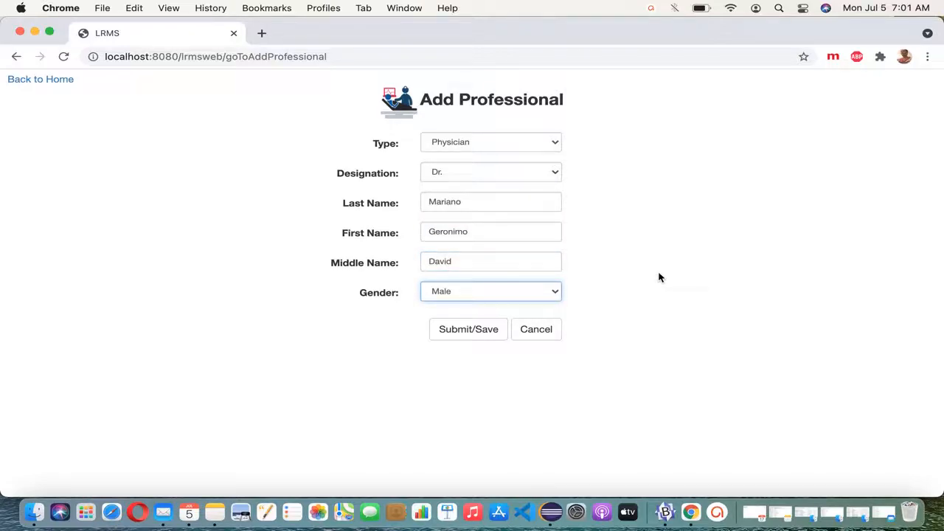
pyautogui.press('Tab')
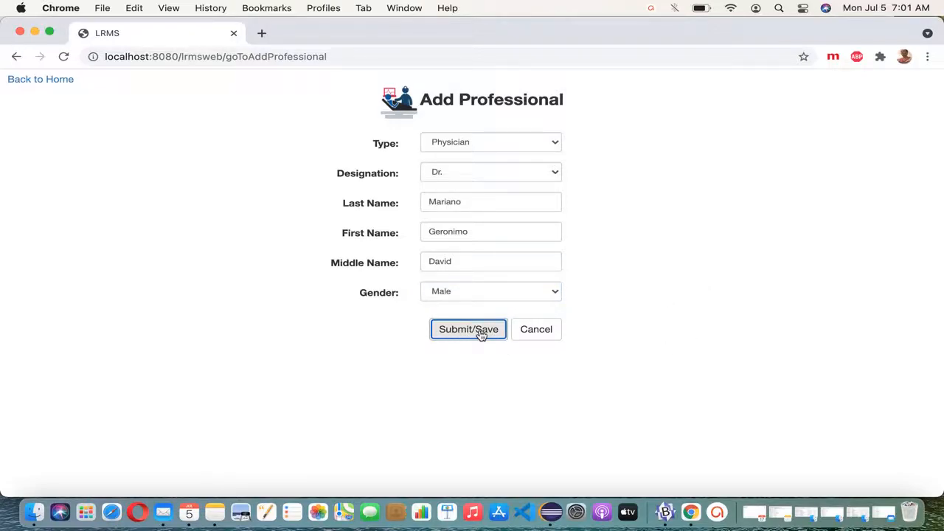
pyautogui.click(480, 333)
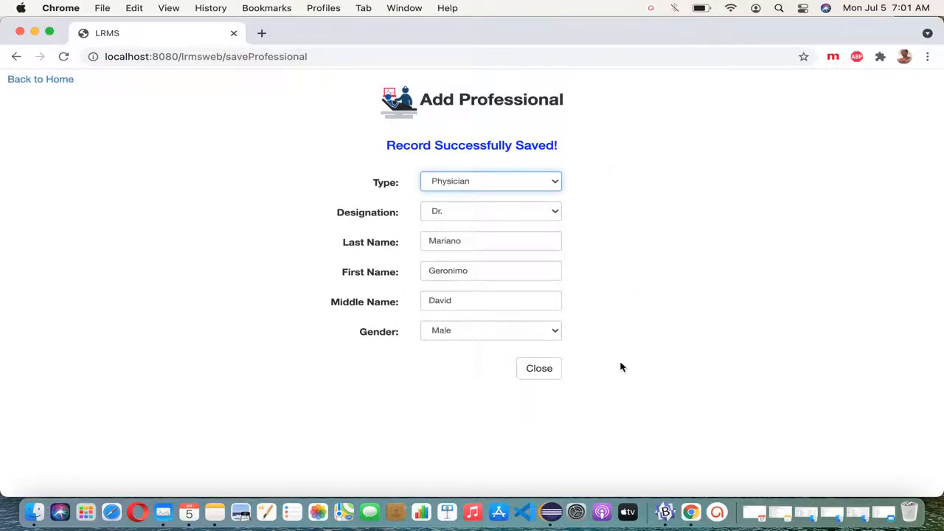
# Step: Find the new Physician with a last-name search among four entries, then open a blank form
pyautogui.click(550, 373)
pyautogui.click(515, 143)
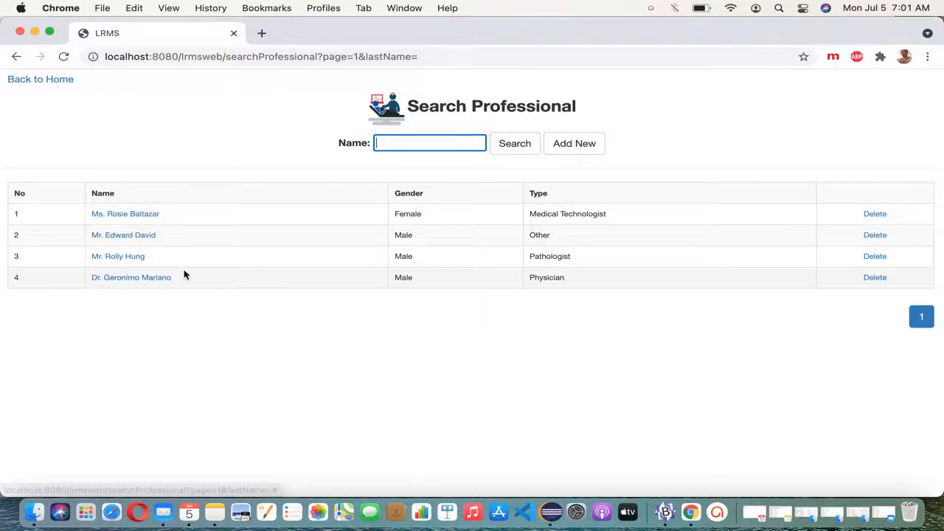
pyautogui.write('marinano')
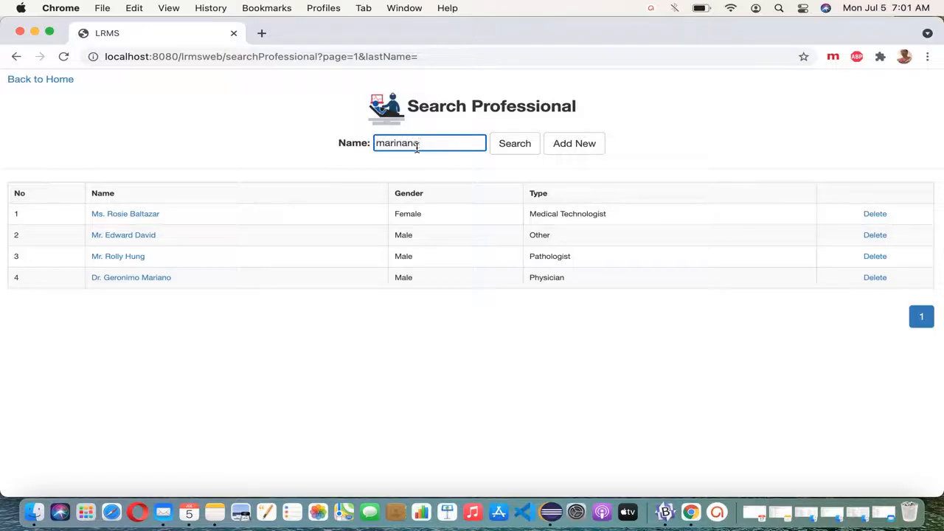
pyautogui.press('BackSpace')
pyautogui.press('BackSpace')
pyautogui.write('ano')
pyautogui.click(518, 146)
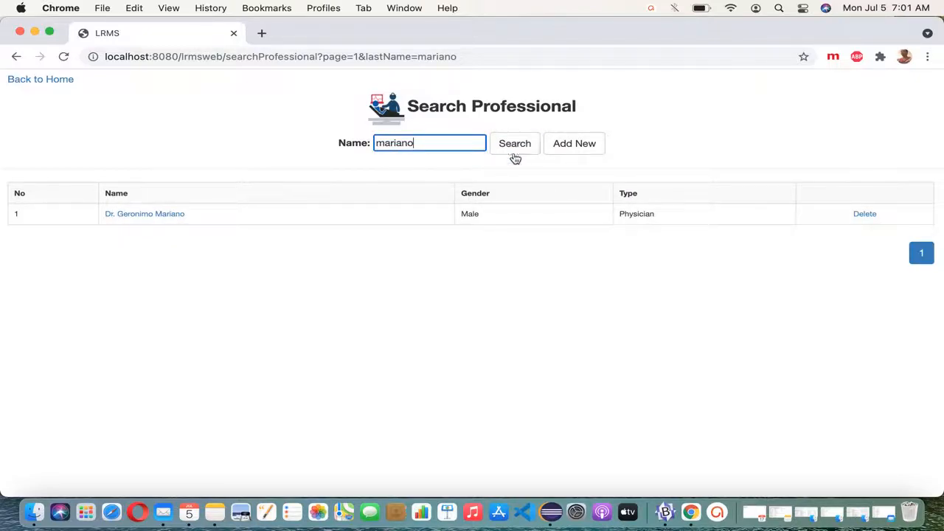
pyautogui.doubleClick(469, 214)
pyautogui.doubleClick(633, 214)
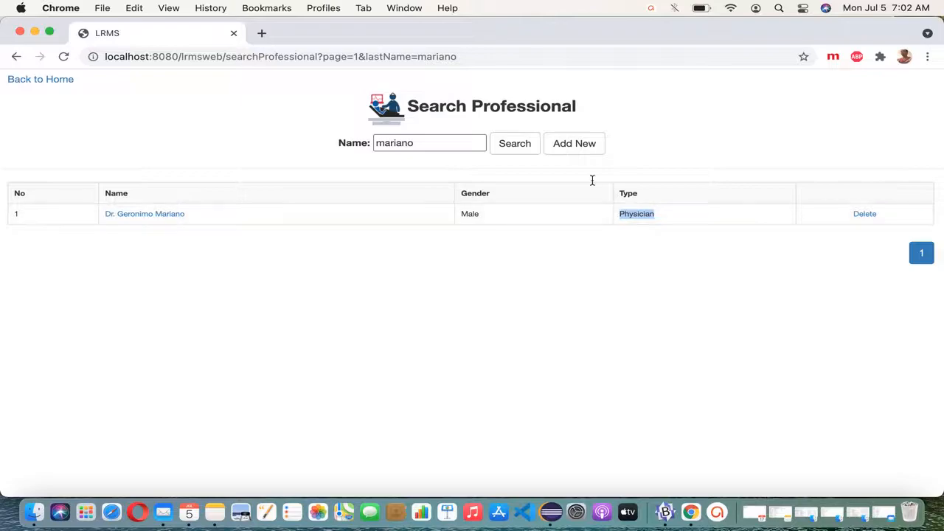
pyautogui.click(572, 152)
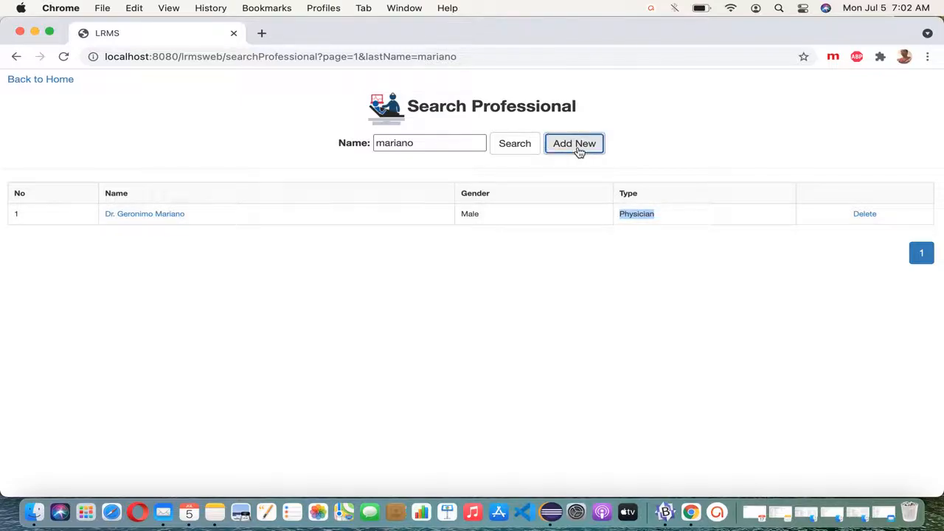
# Step: Enter the new professional's last and first names with designation Mr
pyautogui.click(540, 174)
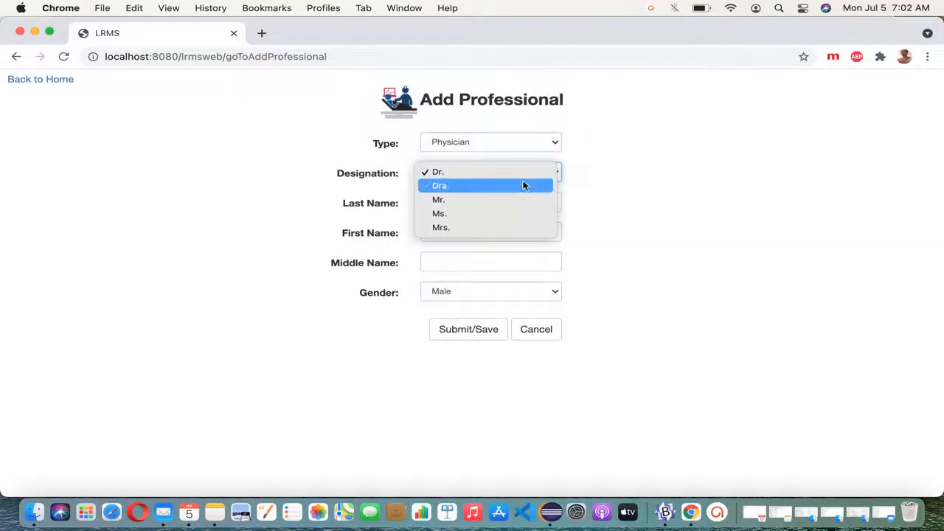
pyautogui.click(505, 218)
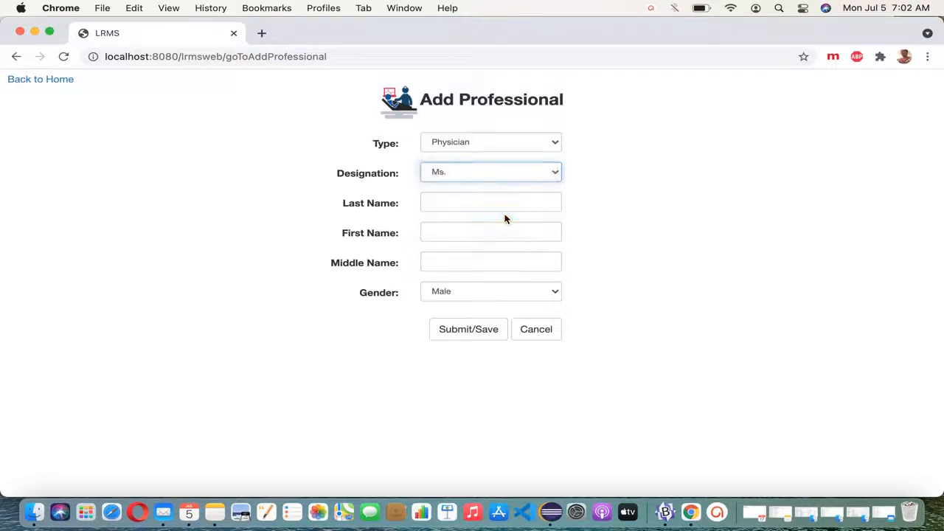
pyautogui.click(511, 205)
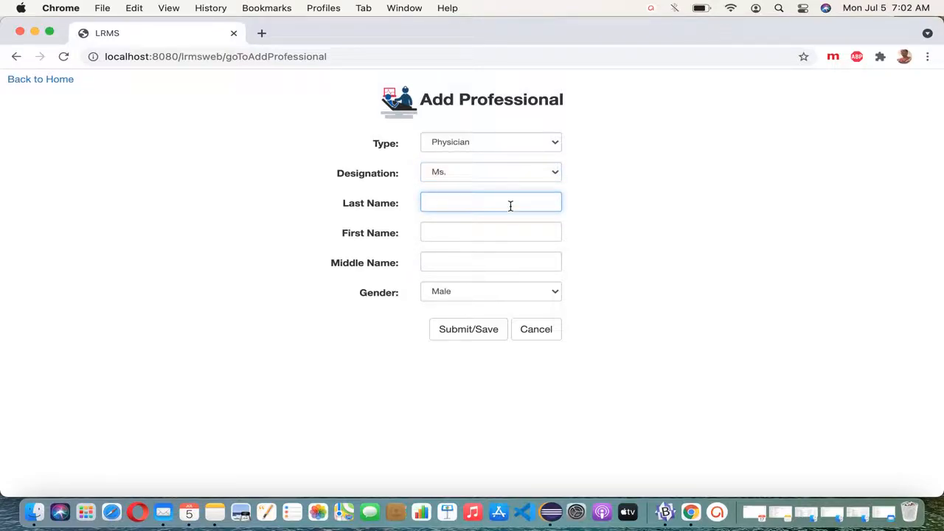
pyautogui.press('Tab')
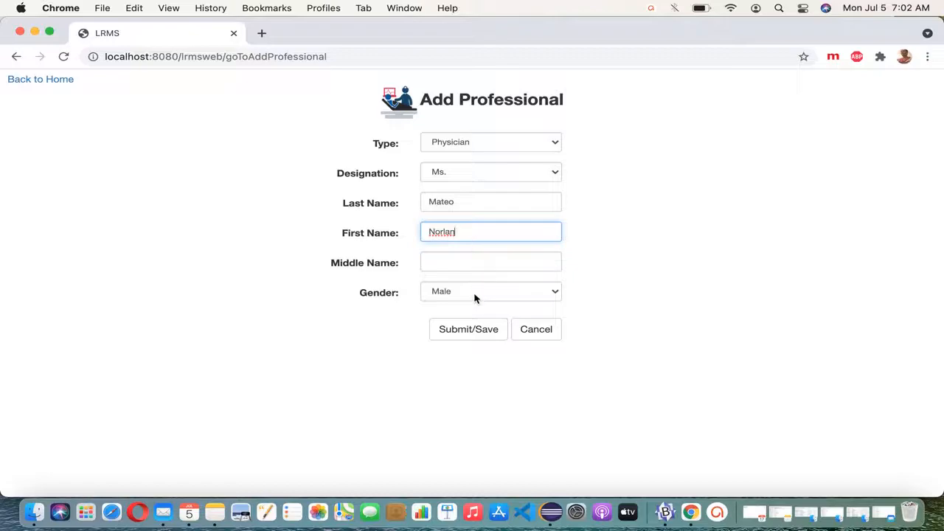
pyautogui.click(515, 173)
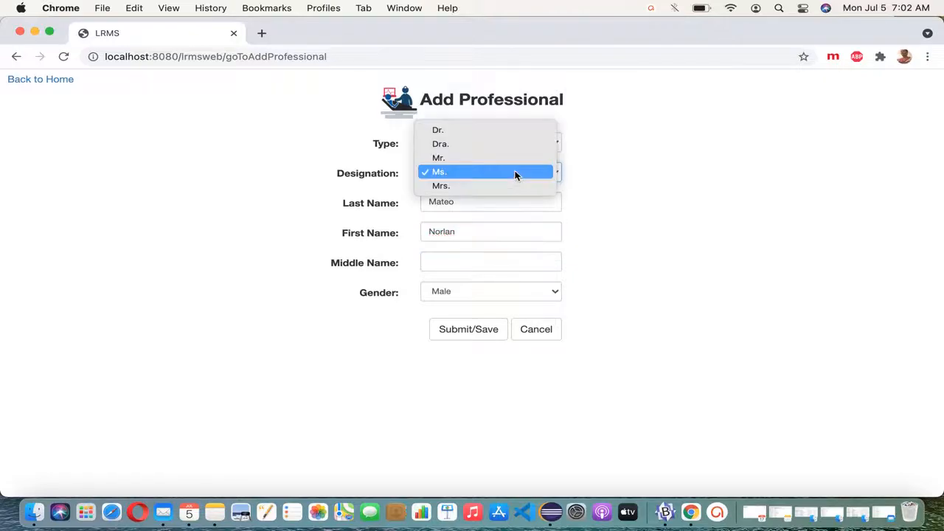
pyautogui.click(498, 163)
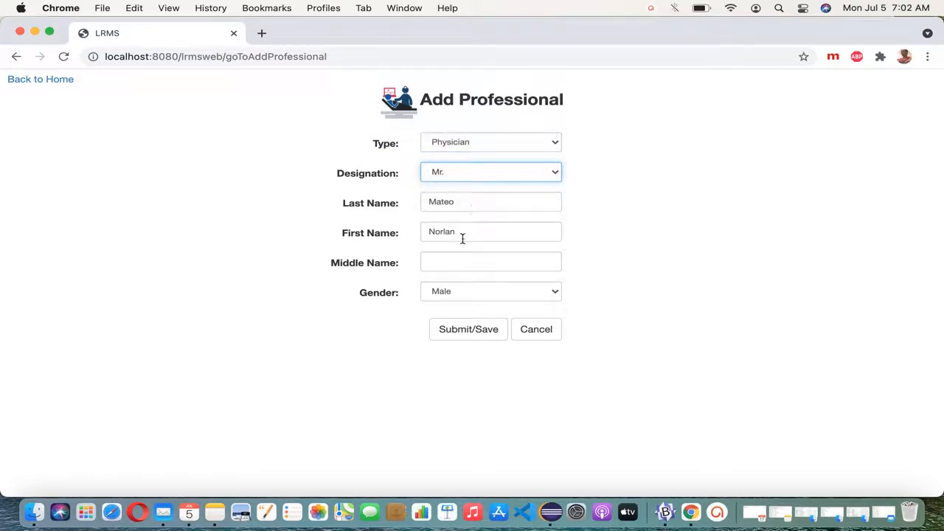
# Step: Keep gender Male, set the type to Staff, and save the record
pyautogui.click(453, 296)
pyautogui.click(454, 294)
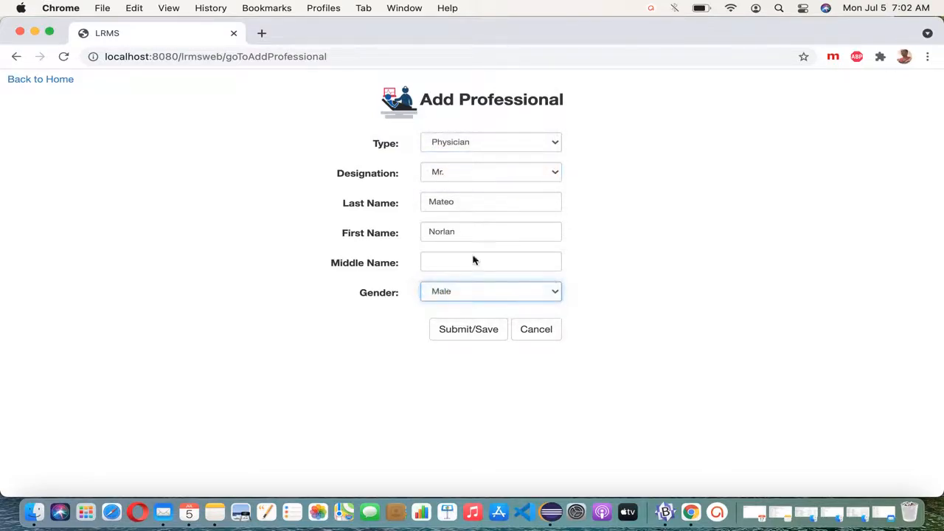
pyautogui.click(523, 144)
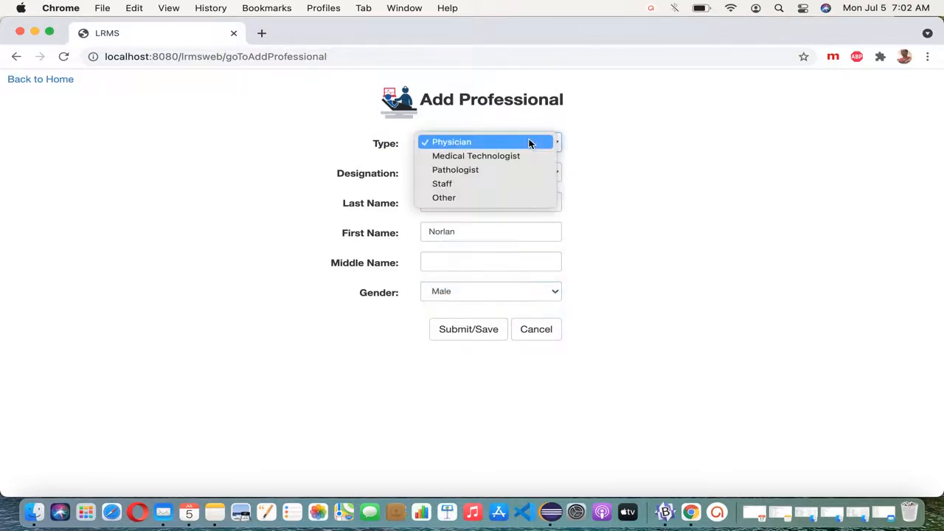
pyautogui.click(450, 188)
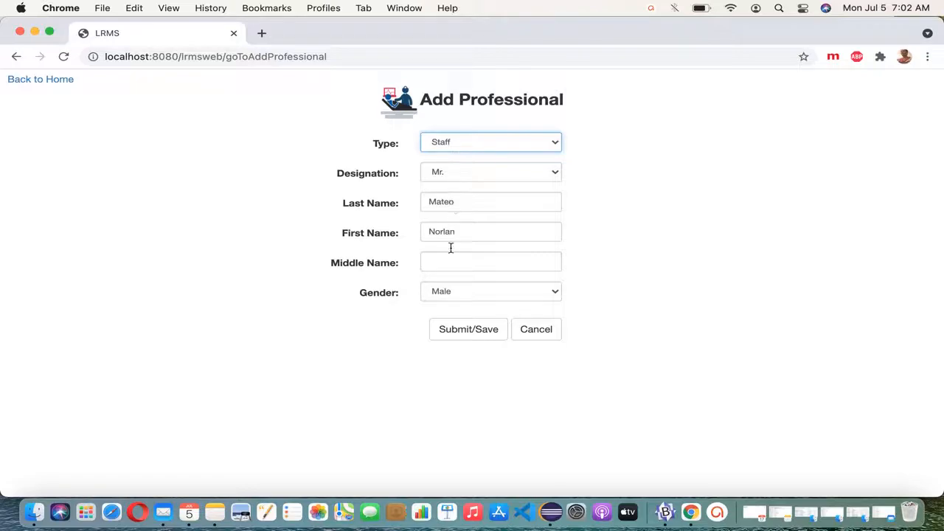
pyautogui.click(469, 336)
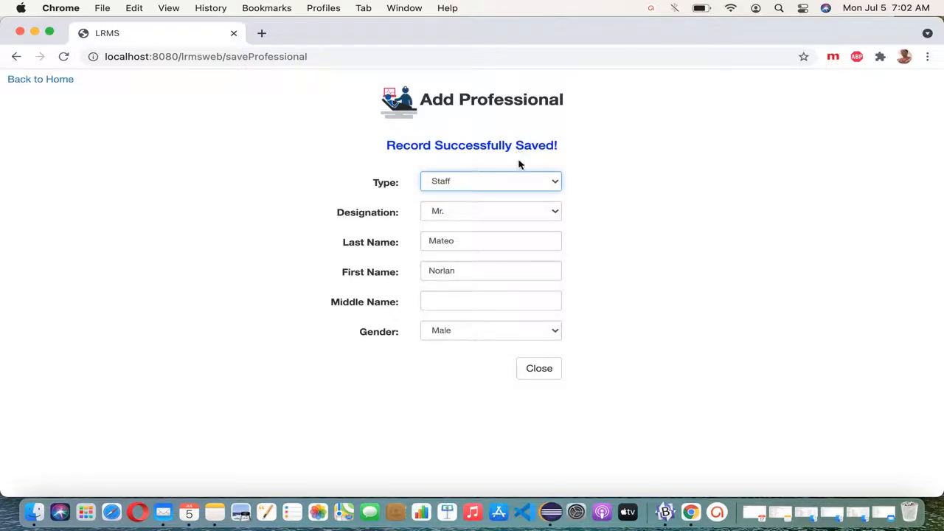
pyautogui.click(551, 371)
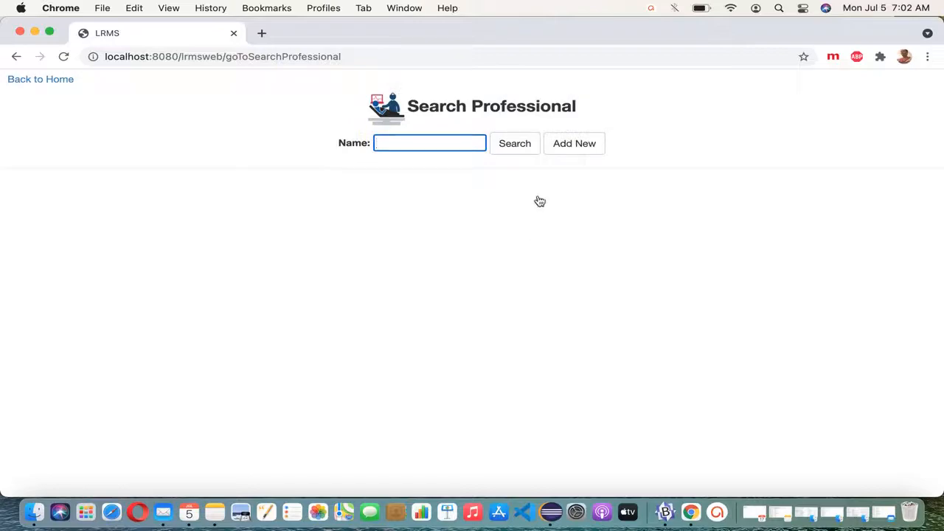
# Step: Find the new Staff record with a first-name search and check its gender and type
pyautogui.click(525, 150)
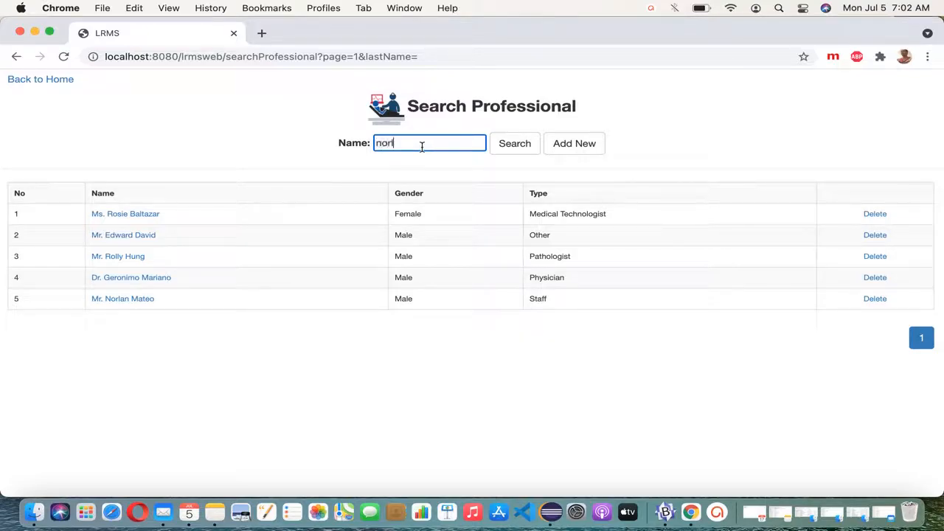
pyautogui.write('norlan')
pyautogui.click(516, 145)
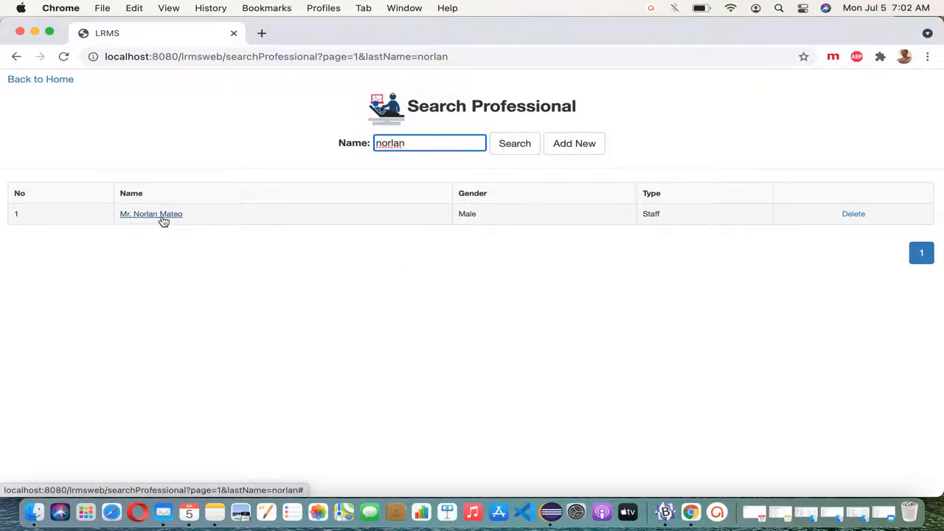
pyautogui.doubleClick(473, 214)
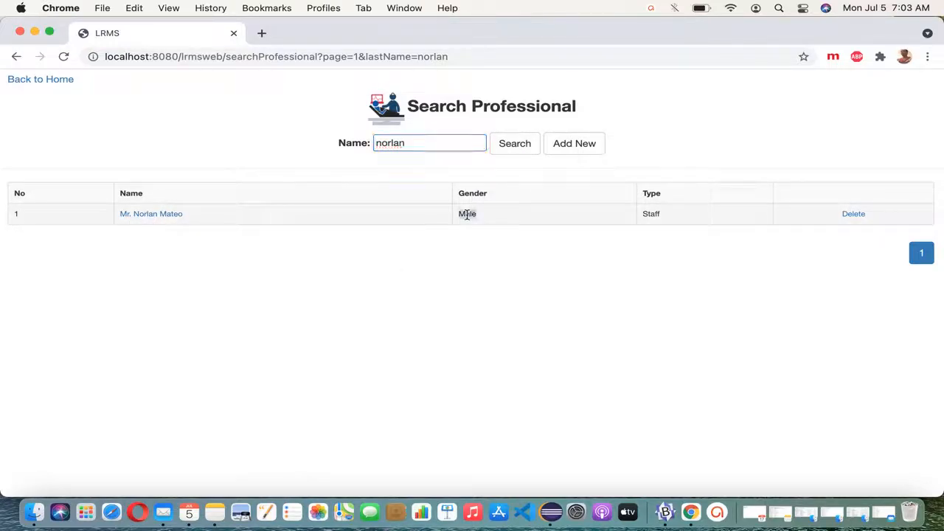
pyautogui.doubleClick(654, 214)
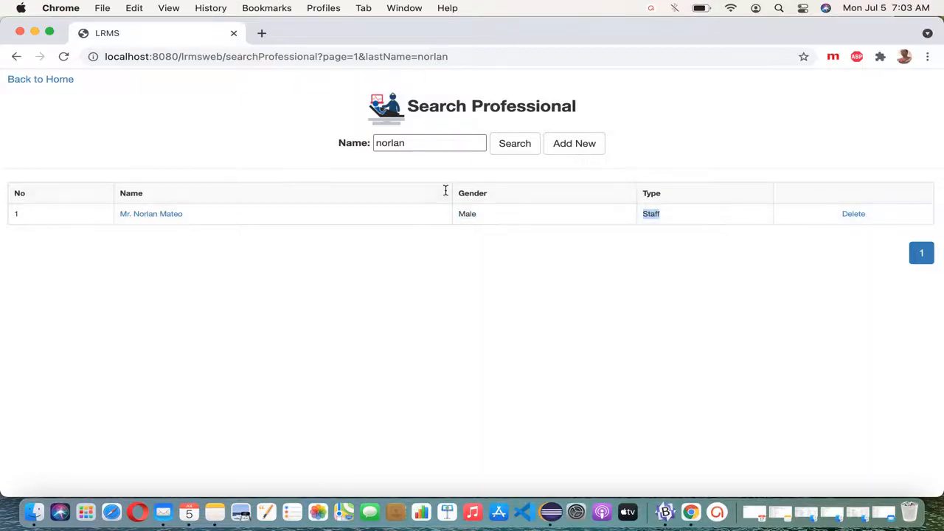
# Step: Clear the search to list all five, then filter to the Medical Technologist
pyautogui.click(464, 145)
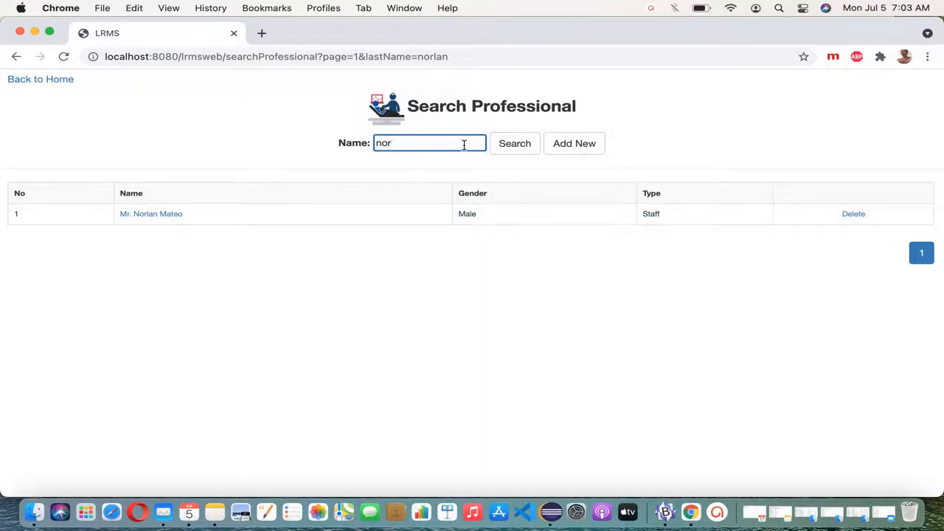
pyautogui.click(519, 151)
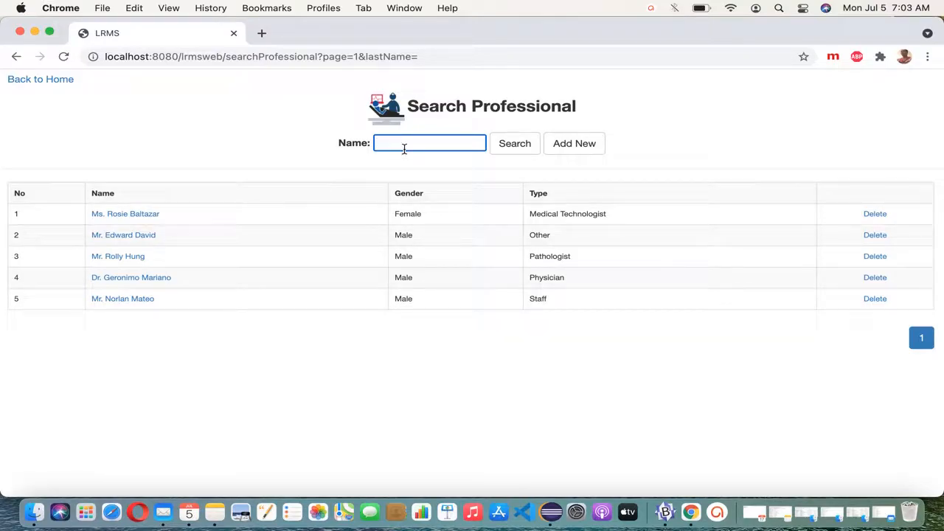
pyautogui.click(521, 146)
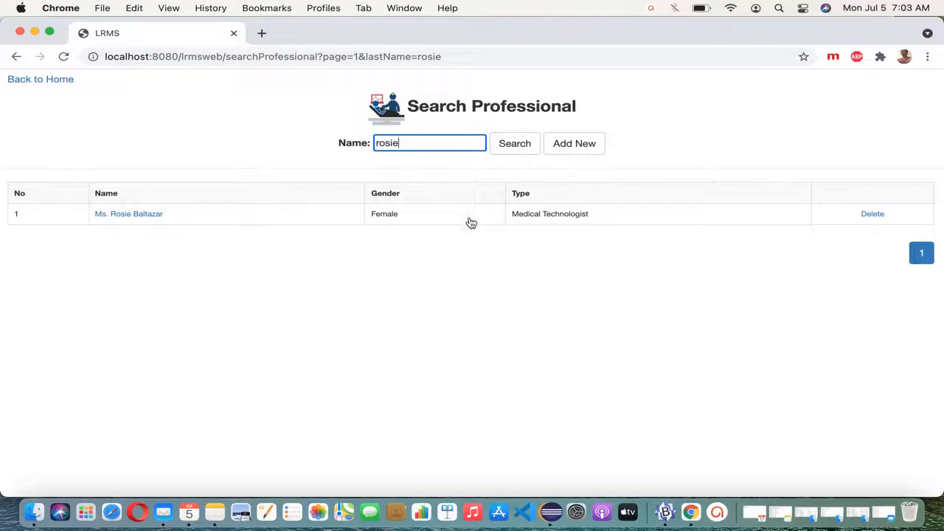
# Step: Open the Medical Technologist's record, change her first name to its full form, and update it
pyautogui.click(140, 217)
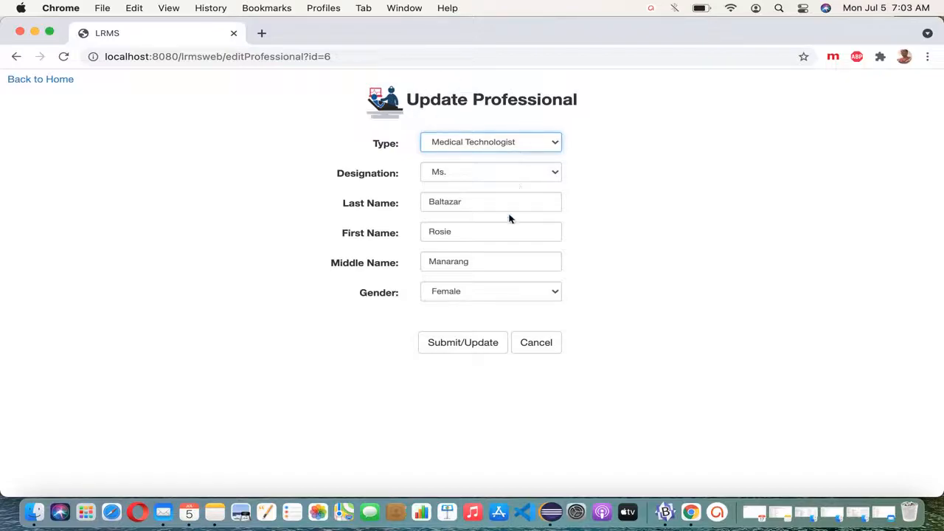
pyautogui.click(473, 237)
pyautogui.press('BackSpace')
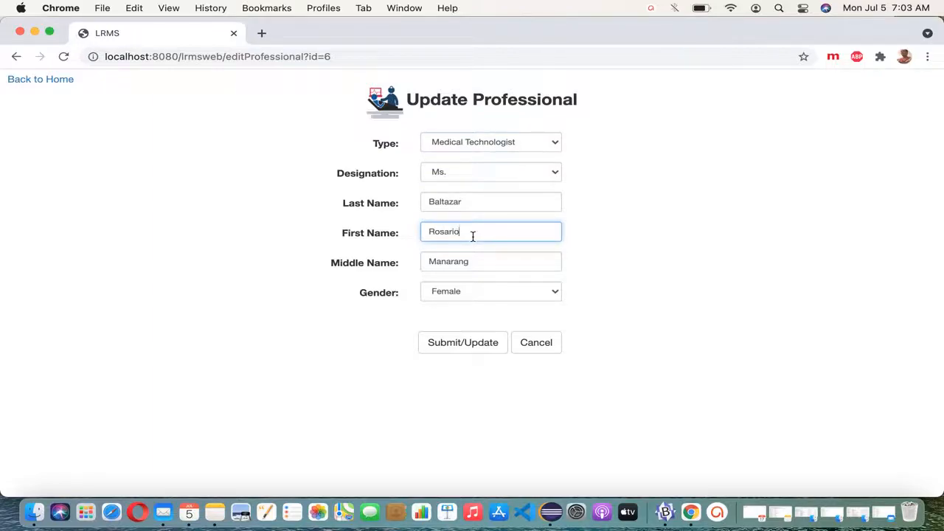
pyautogui.moveTo(463, 235); pyautogui.dragTo(394, 236)
pyautogui.click(465, 344)
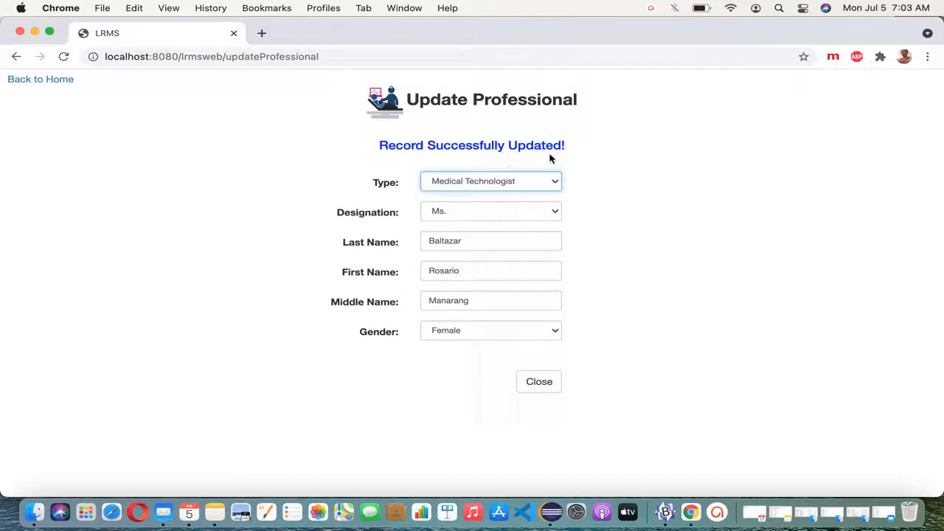
# Step: Search part of the Medical Technologist's updated name, then clear the search to list all five
pyautogui.click(548, 385)
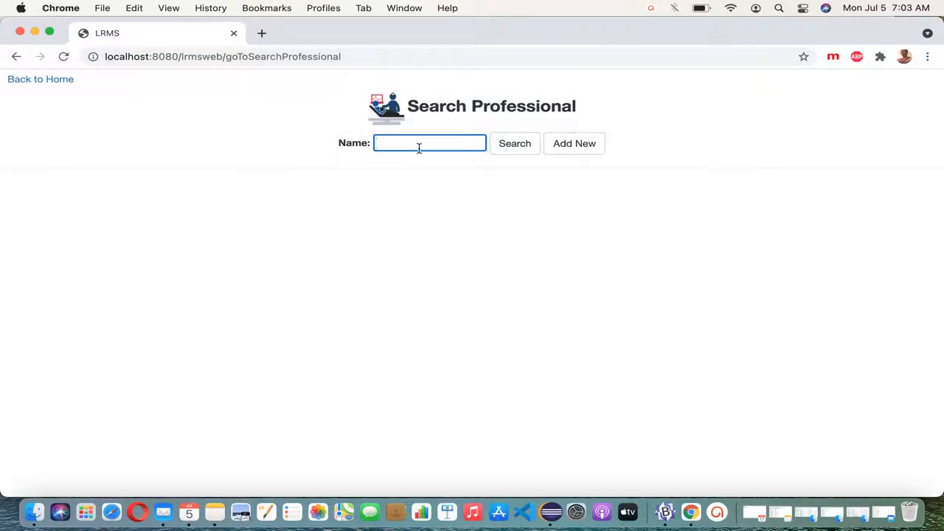
pyautogui.write('rosa')
pyautogui.click(524, 149)
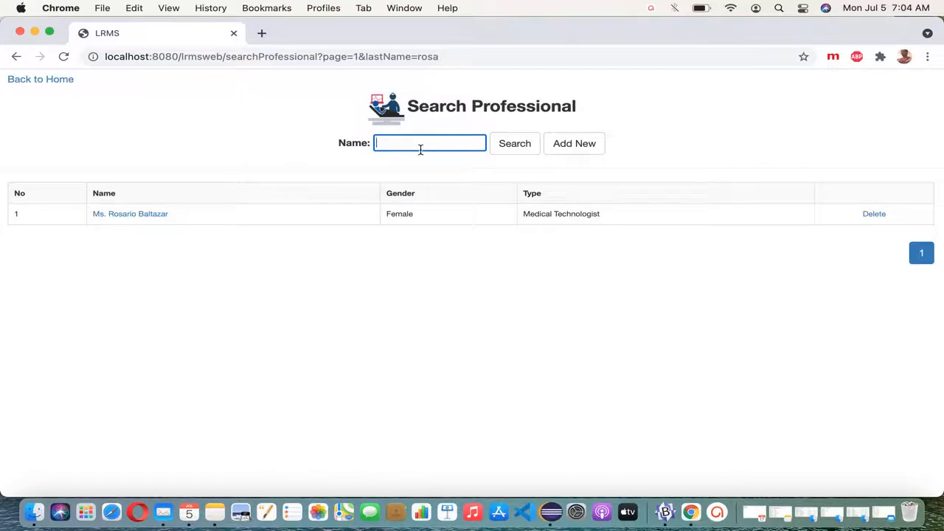
pyautogui.click(514, 149)
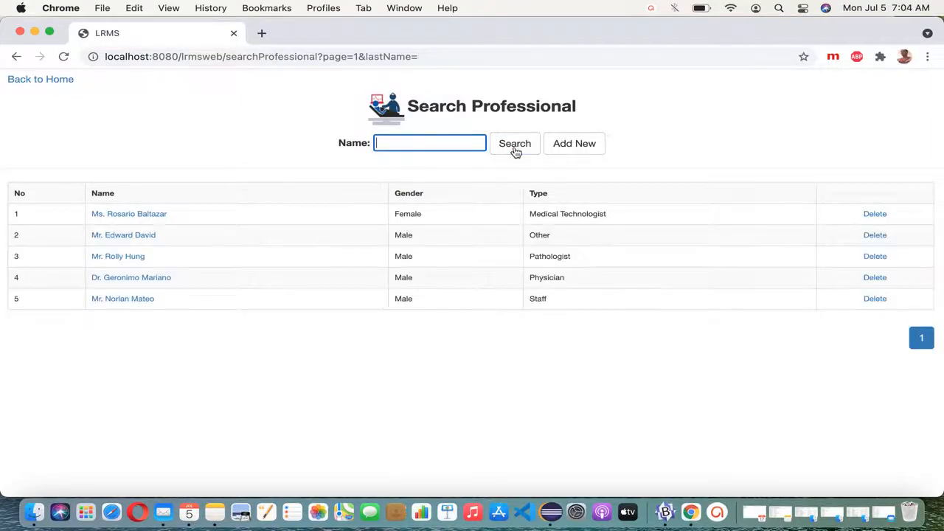
# Step: Change the third professional's type from Pathologist to Medical Technologist and save the record
pyautogui.click(132, 264)
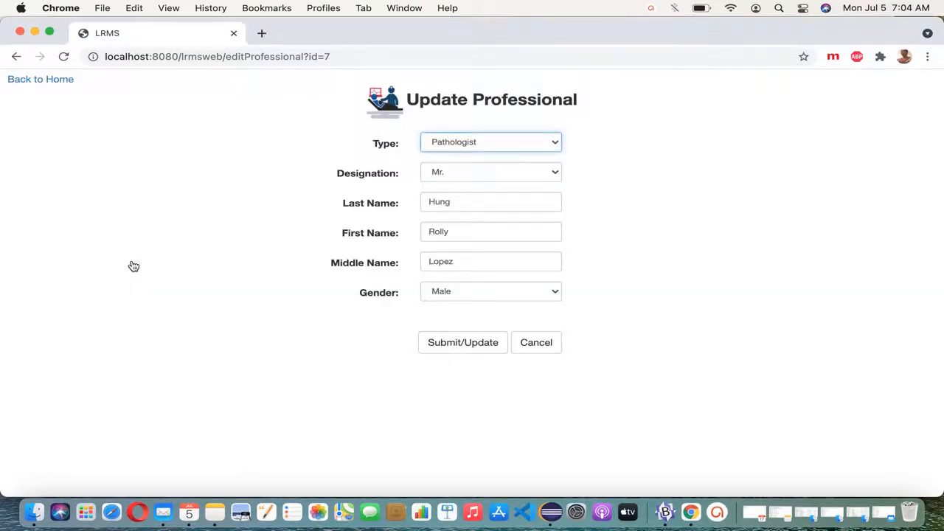
pyautogui.click(546, 151)
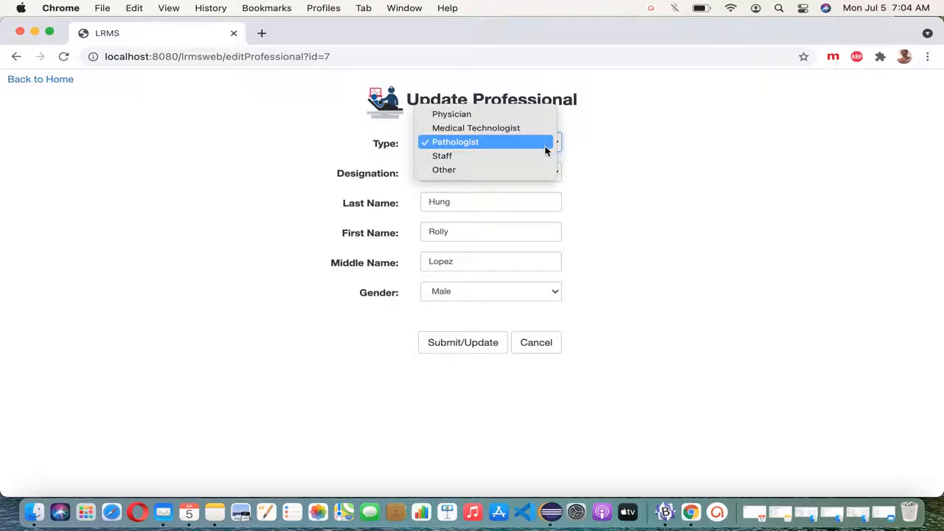
pyautogui.press('Up')
pyautogui.press('Return')
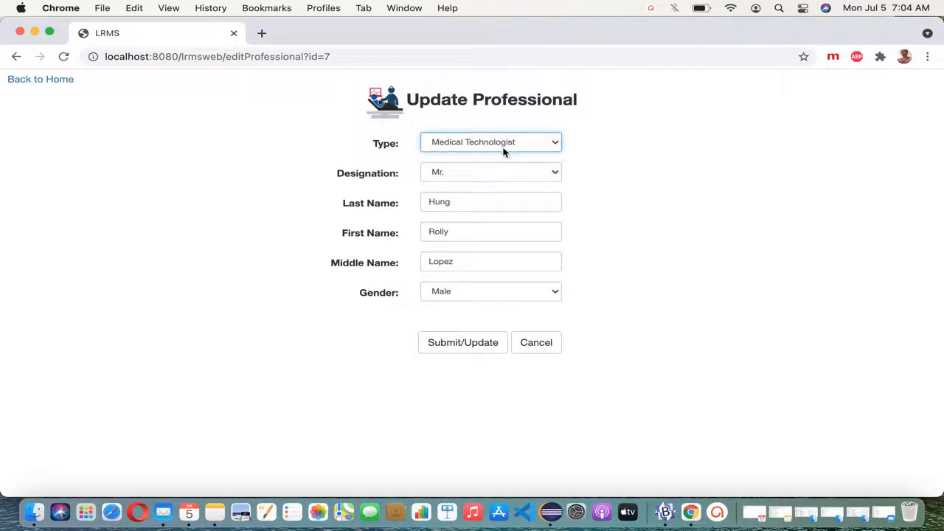
pyautogui.click(479, 342)
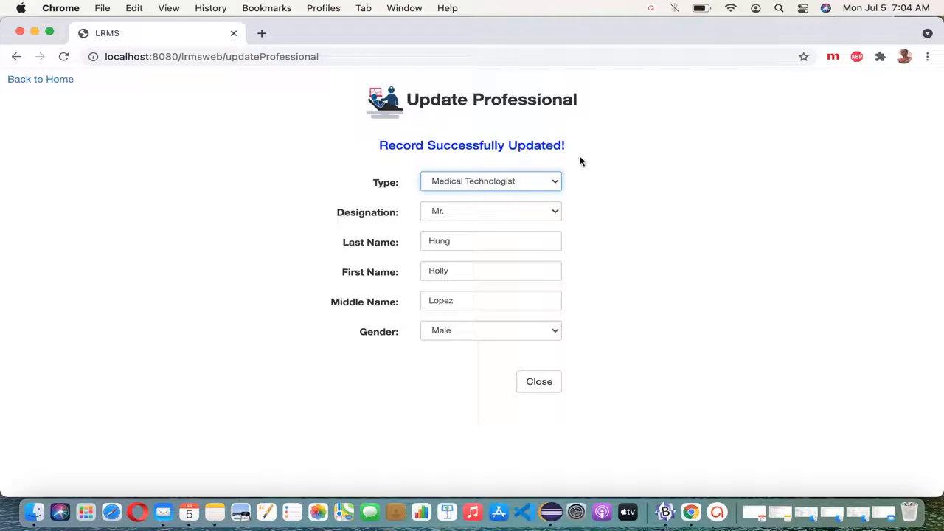
# Step: Search by the edited professional's first name and check the result's type reads Medical Technologist
pyautogui.click(539, 382)
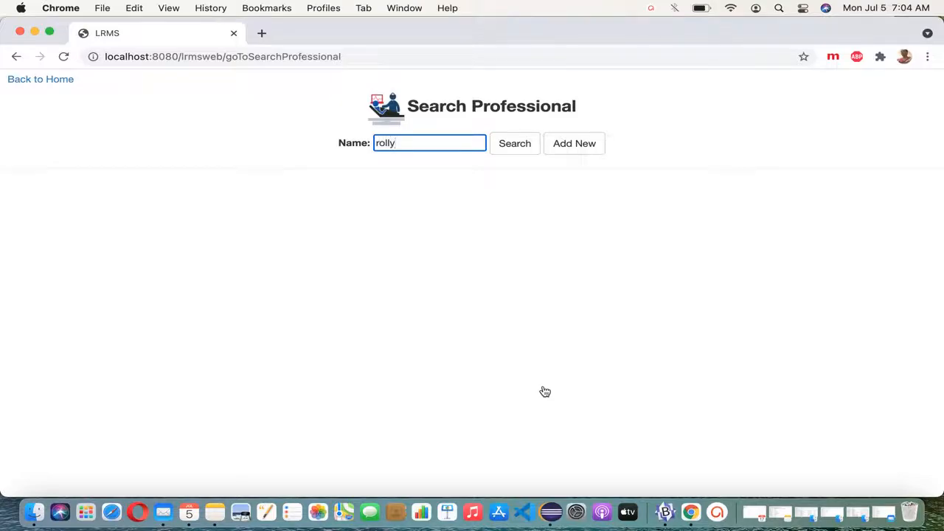
pyautogui.click(521, 157)
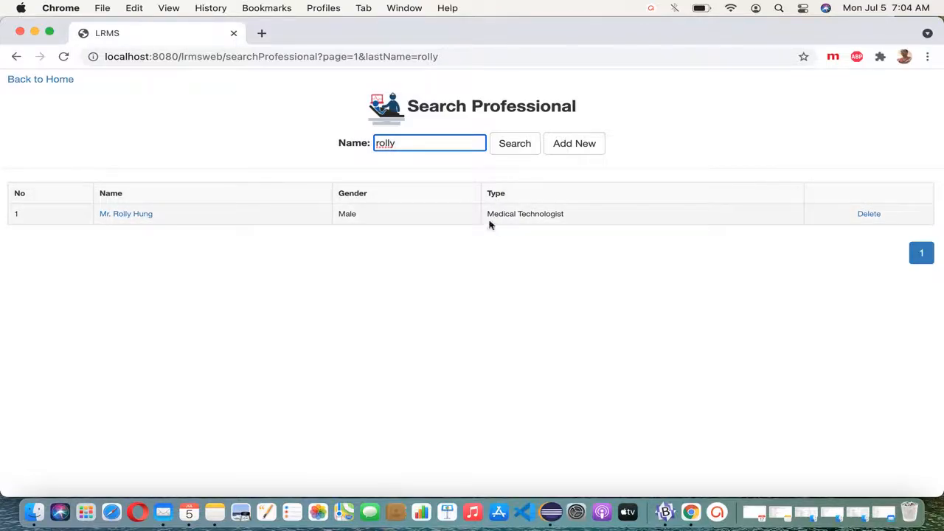
pyautogui.doubleClick(561, 215)
pyautogui.click(576, 216)
pyautogui.moveTo(572, 217); pyautogui.dragTo(477, 214)
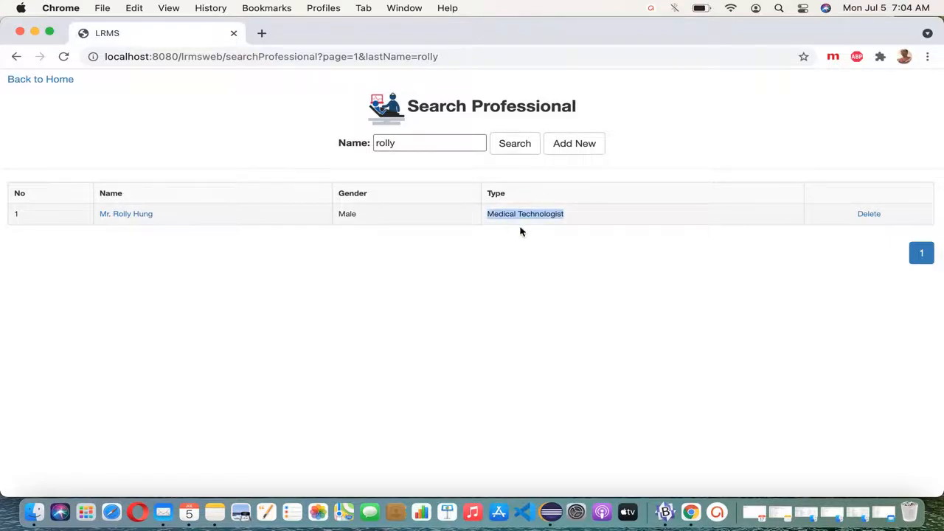
# Step: Edit the name search text and search again to list all five professionals
pyautogui.doubleClick(447, 150)
pyautogui.write('ro')
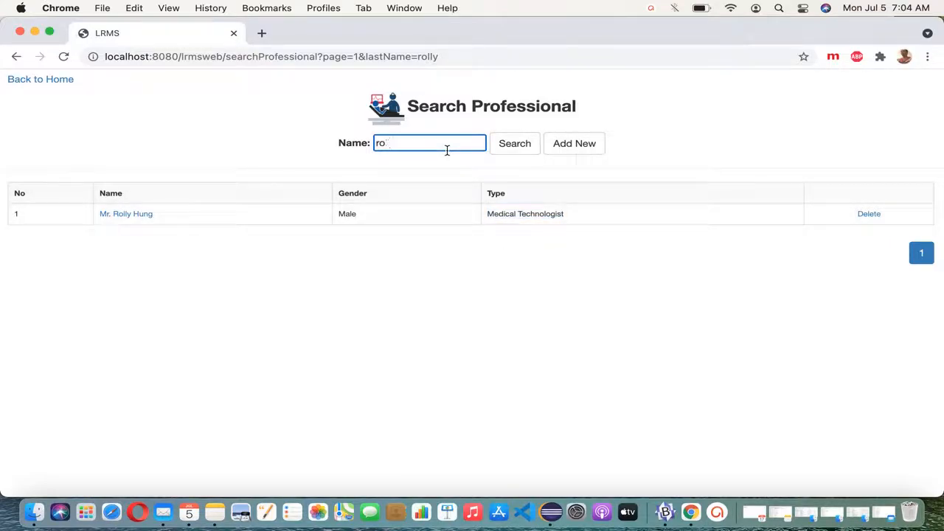
pyautogui.click(514, 154)
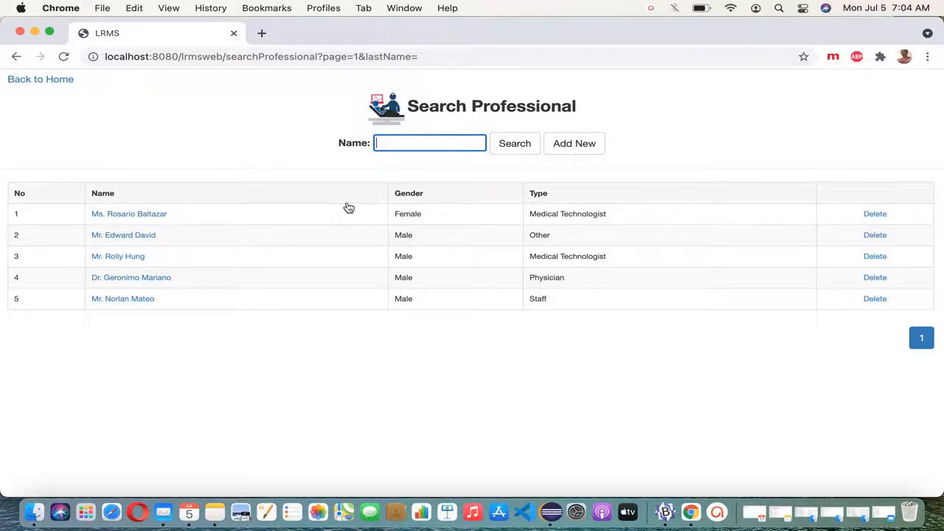
# Step: Update the fourth professional (Physician) to type Pathologist with designation Mr., save, and close the confirmation
pyautogui.click(147, 284)
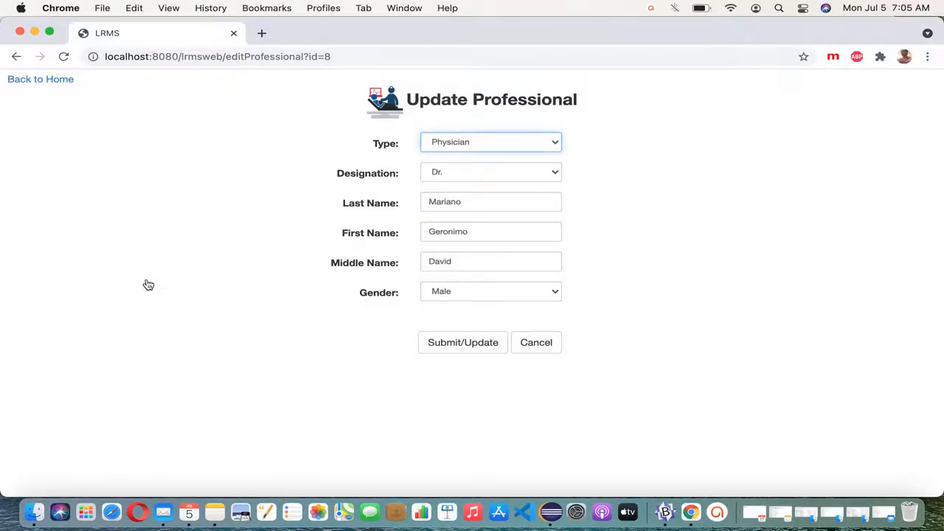
pyautogui.click(516, 145)
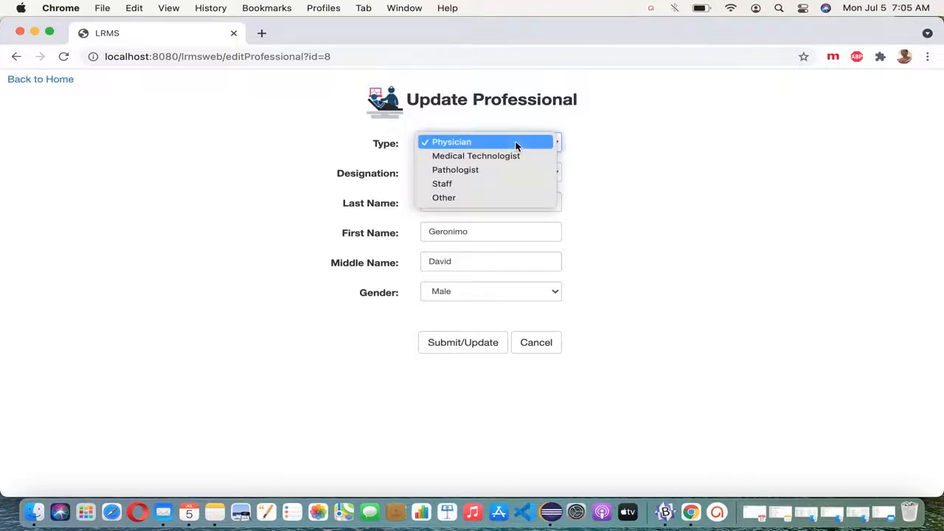
pyautogui.click(515, 170)
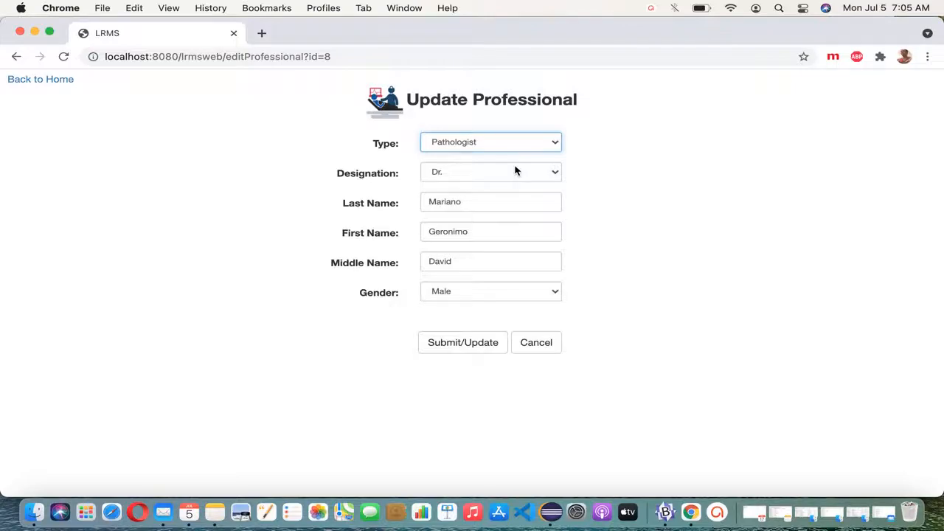
pyautogui.click(516, 171)
pyautogui.click(509, 199)
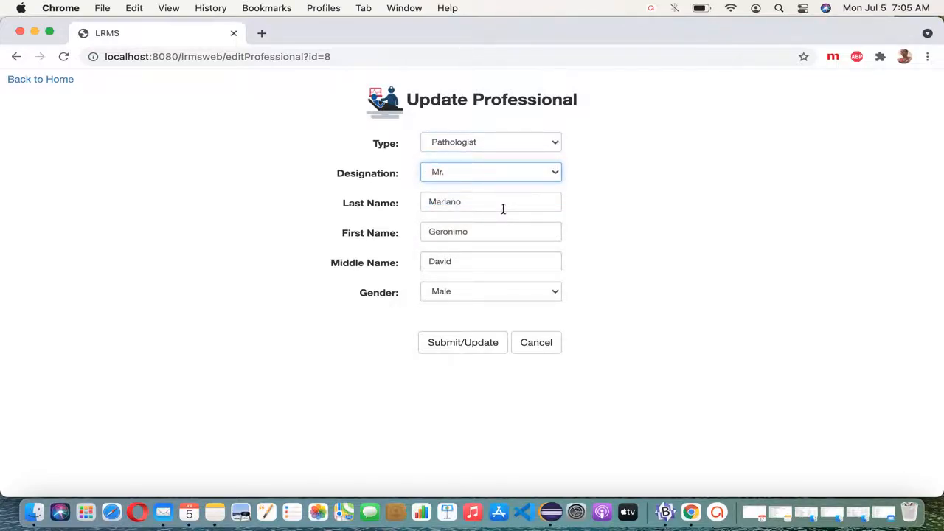
pyautogui.click(470, 351)
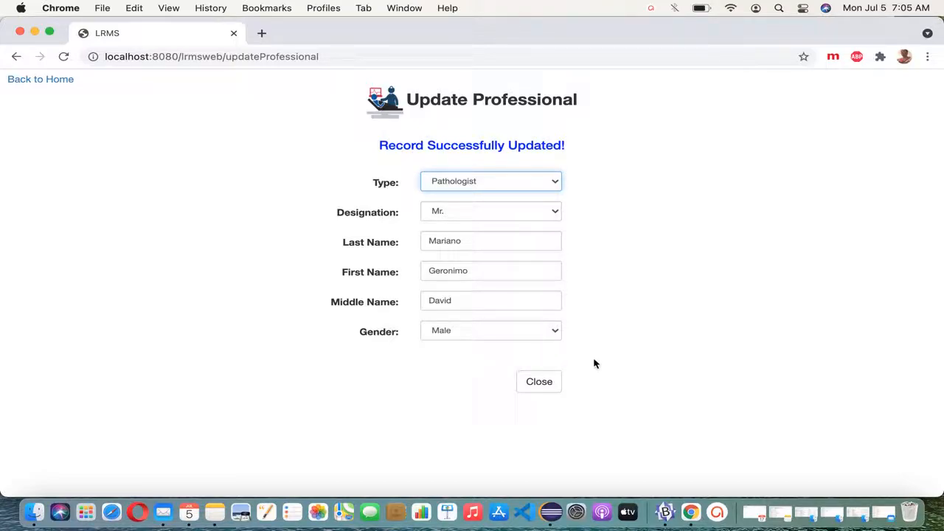
pyautogui.click(553, 387)
# Step: Search by the edited professional's first name and confirm the result shows Pathologist
pyautogui.click(527, 148)
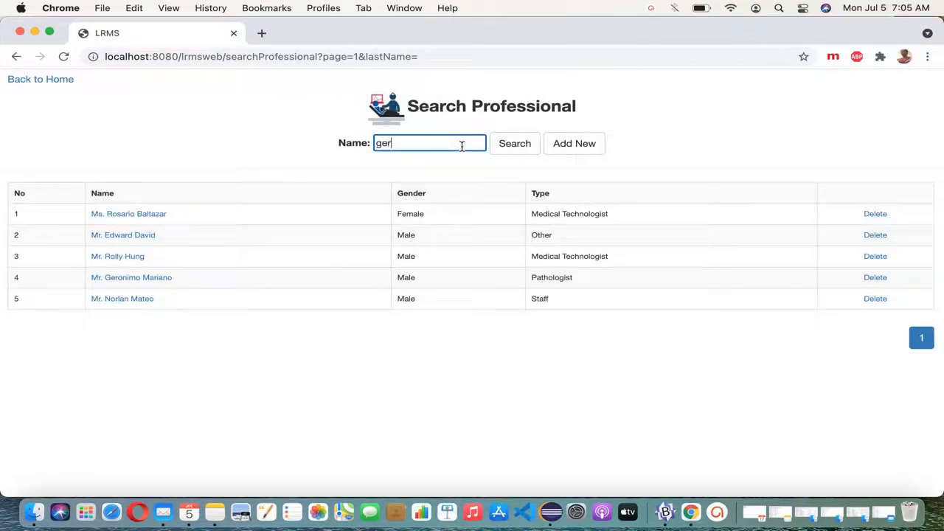
pyautogui.click(525, 144)
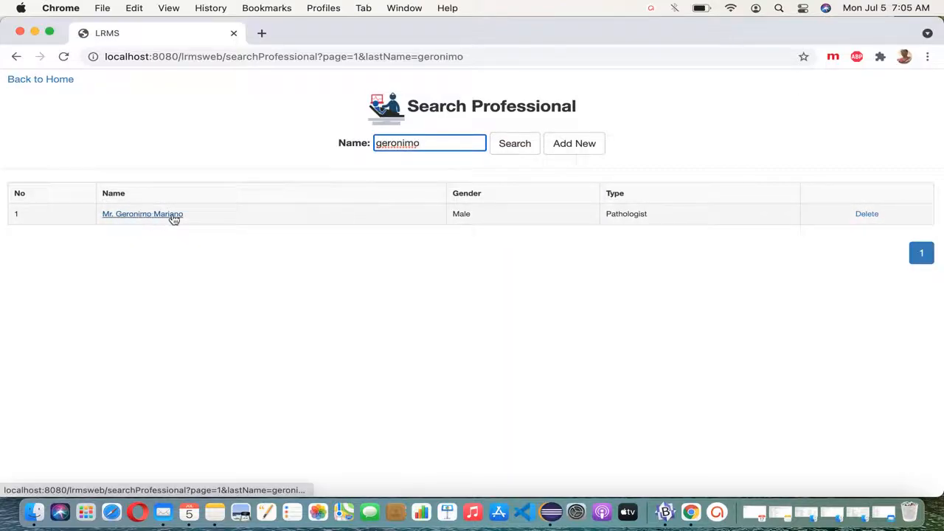
pyautogui.click(623, 218)
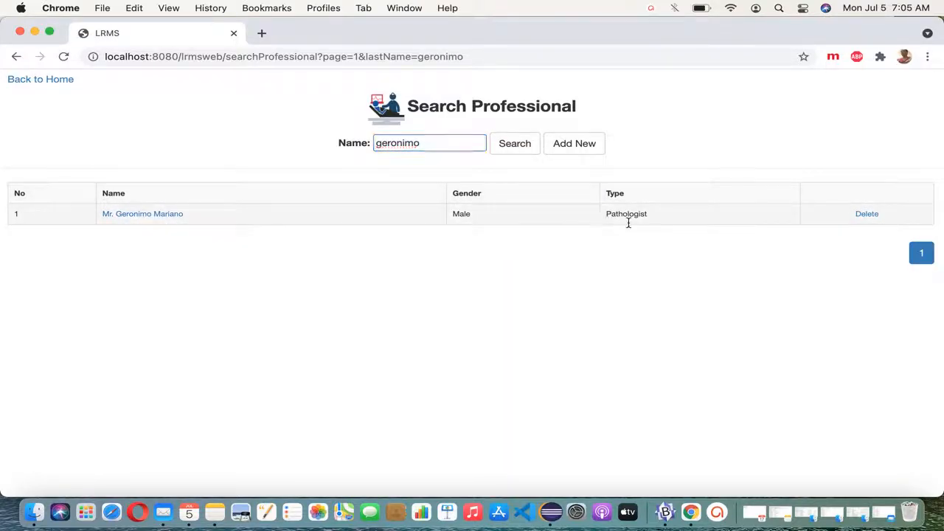
pyautogui.doubleClick(634, 216)
# Step: Clear the Name search field and list all five professionals again
pyautogui.click(467, 149)
pyautogui.press('BackSpace')
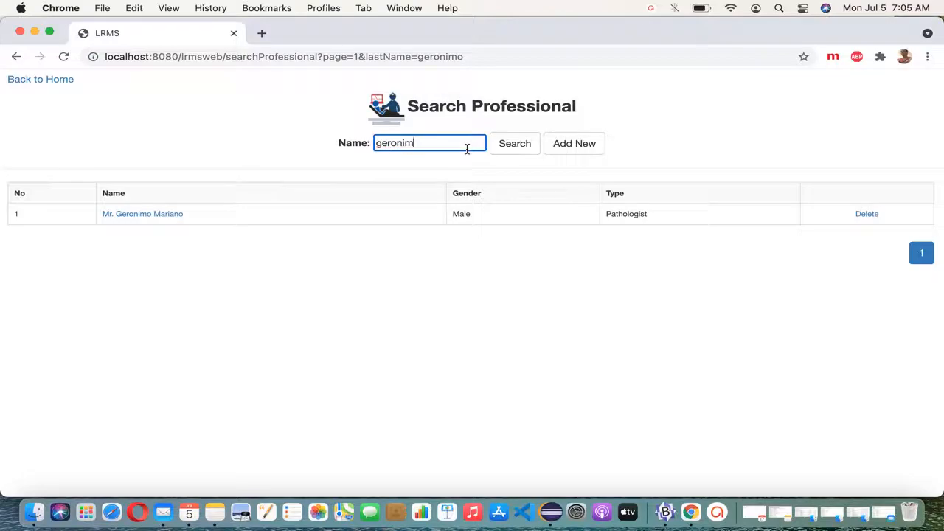
pyautogui.click(524, 145)
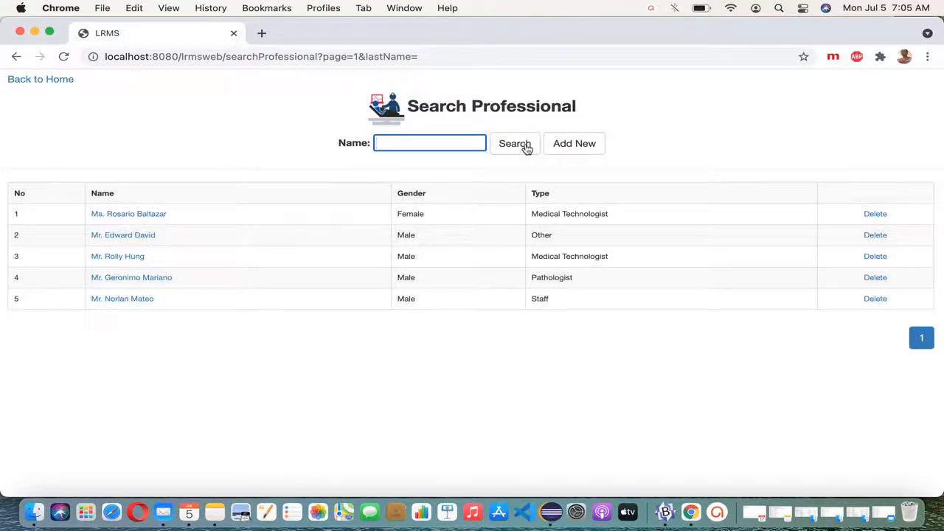
# Step: Add and save a new professional of type Other, designation Mr., named 'for delete dummy'
pyautogui.click(574, 147)
pyautogui.click(555, 144)
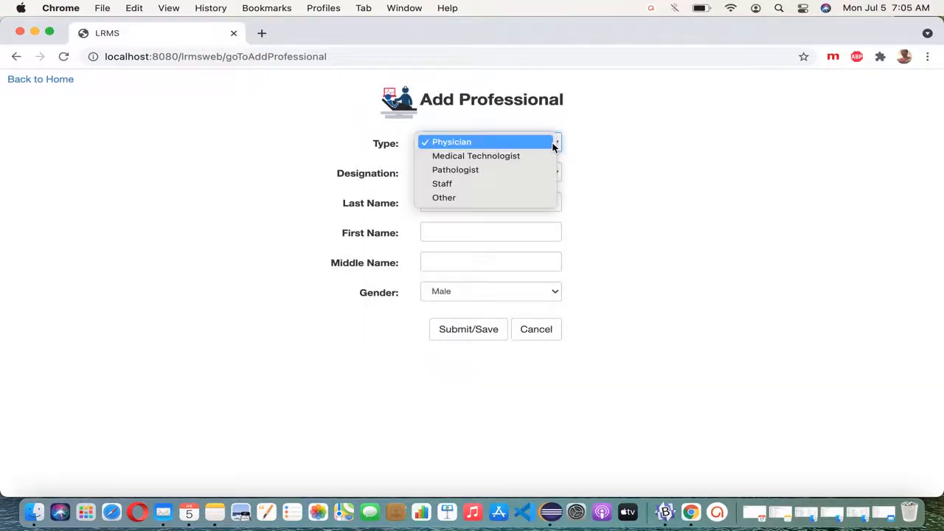
pyautogui.click(520, 198)
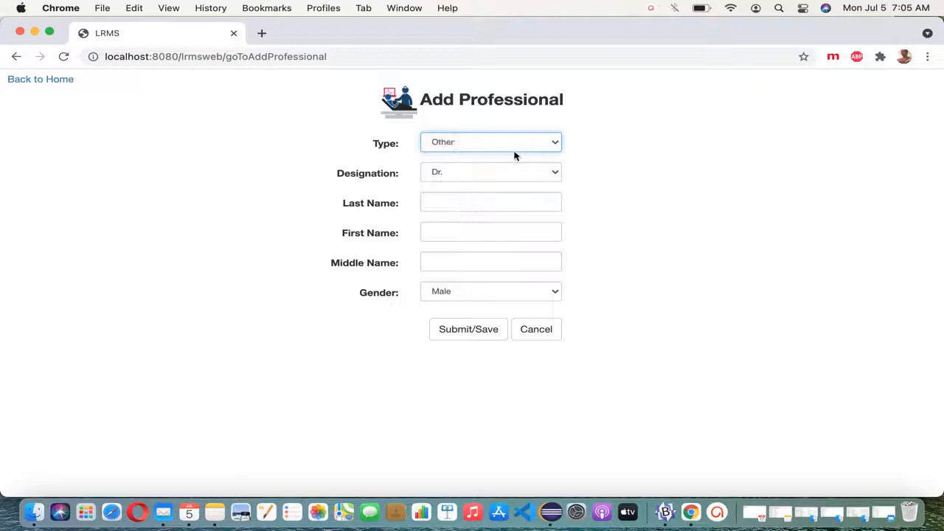
pyautogui.click(492, 175)
pyautogui.click(489, 203)
pyautogui.click(470, 203)
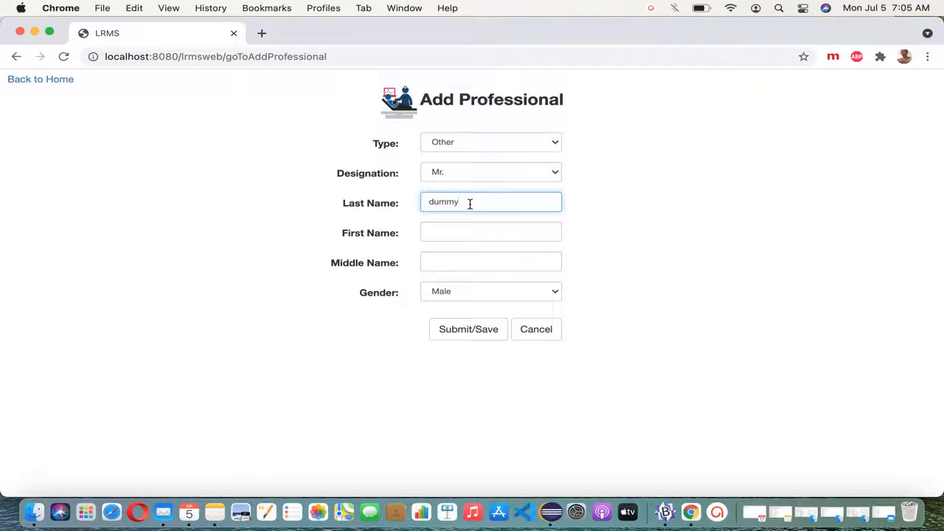
pyautogui.press('Tab')
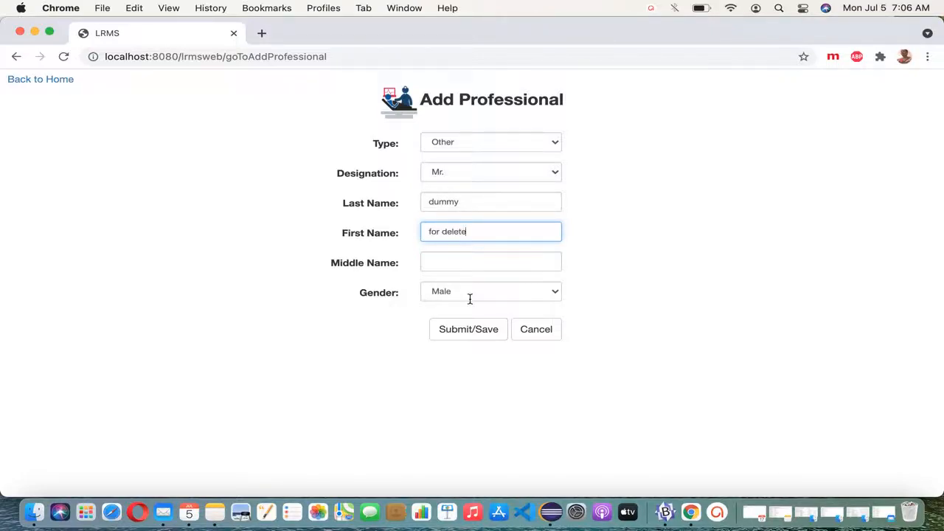
pyautogui.click(471, 329)
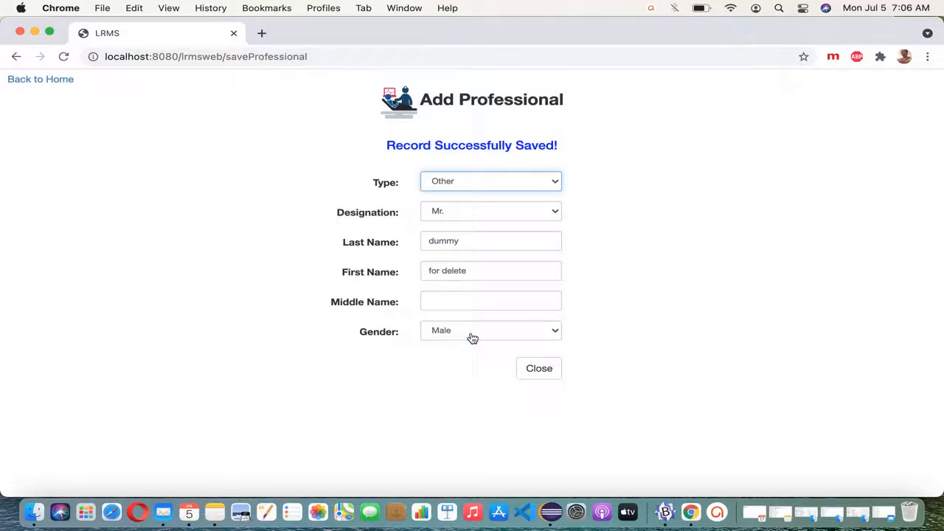
pyautogui.click(540, 368)
# Step: Search professionals for 'dummy' to confirm the new record appears
pyautogui.write('dummy')
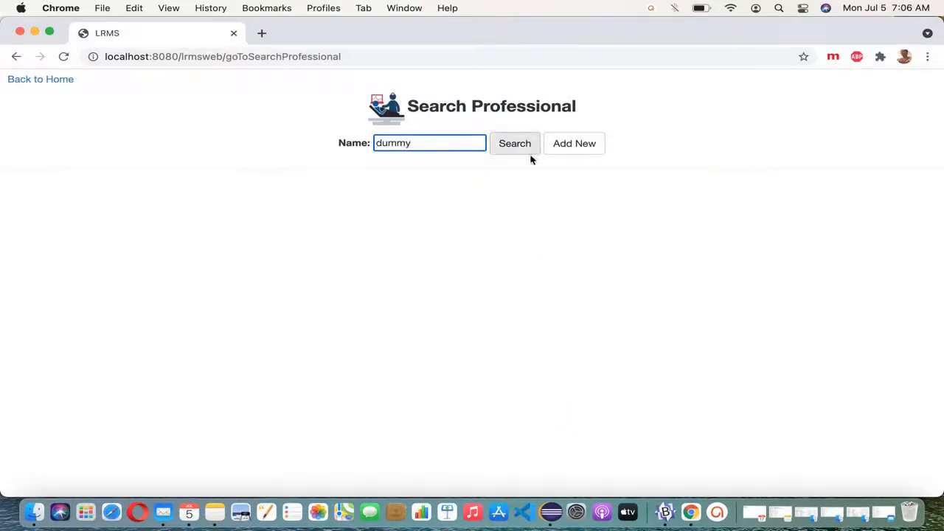
pyautogui.click(527, 149)
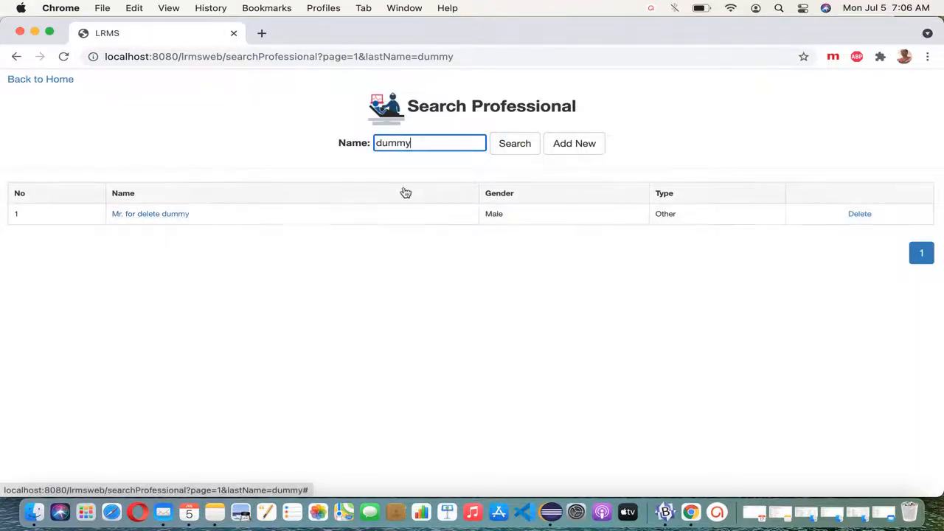
pyautogui.click(582, 149)
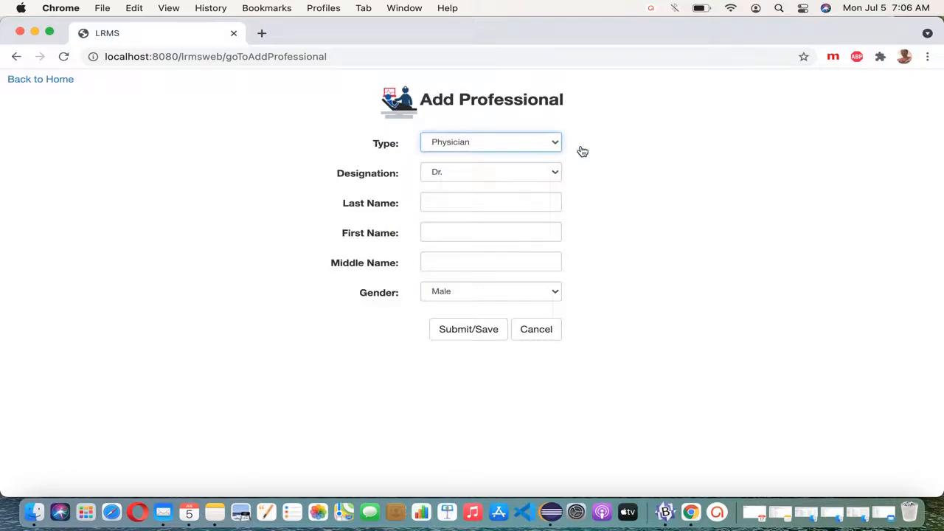
# Step: Save a Physician record Dr. 'two dummy', filling the required First Name 'two' after the validation error
pyautogui.click(472, 202)
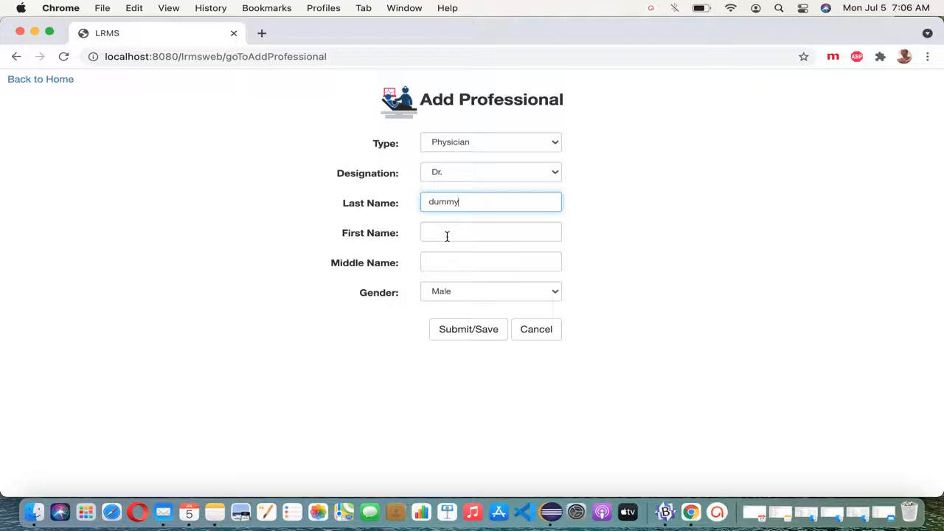
pyautogui.click(465, 330)
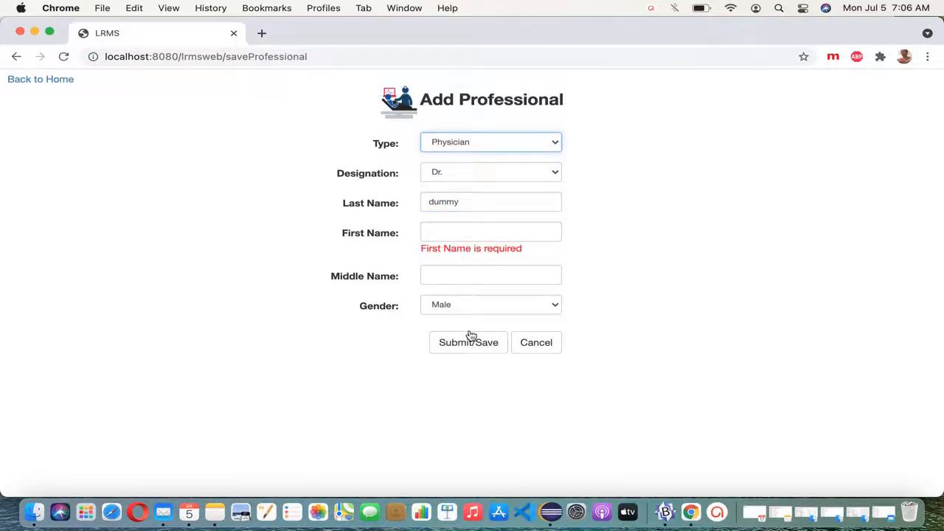
pyautogui.moveTo(424, 253); pyautogui.dragTo(516, 248)
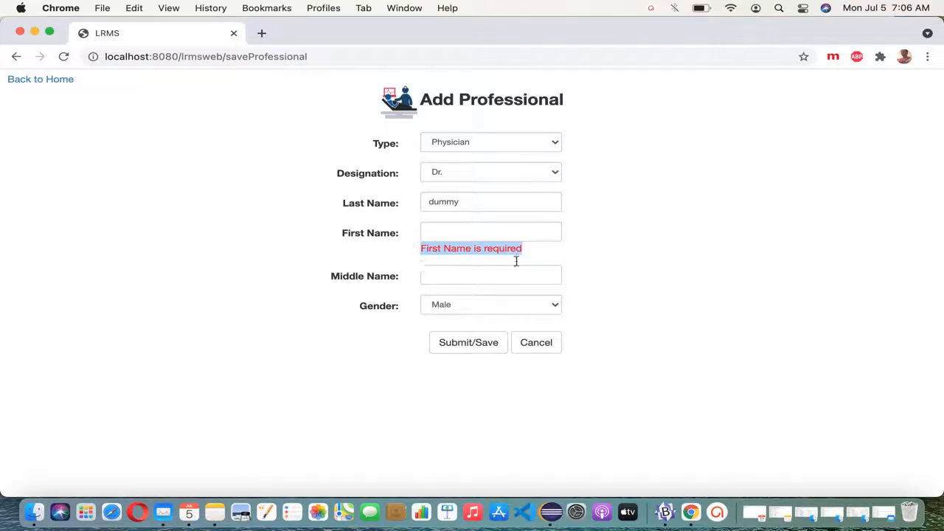
pyautogui.click(463, 228)
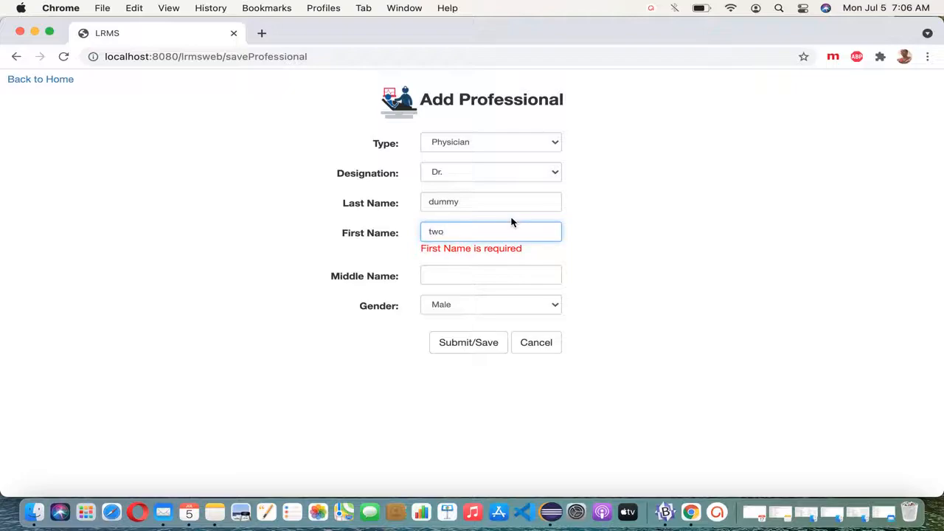
pyautogui.click(476, 350)
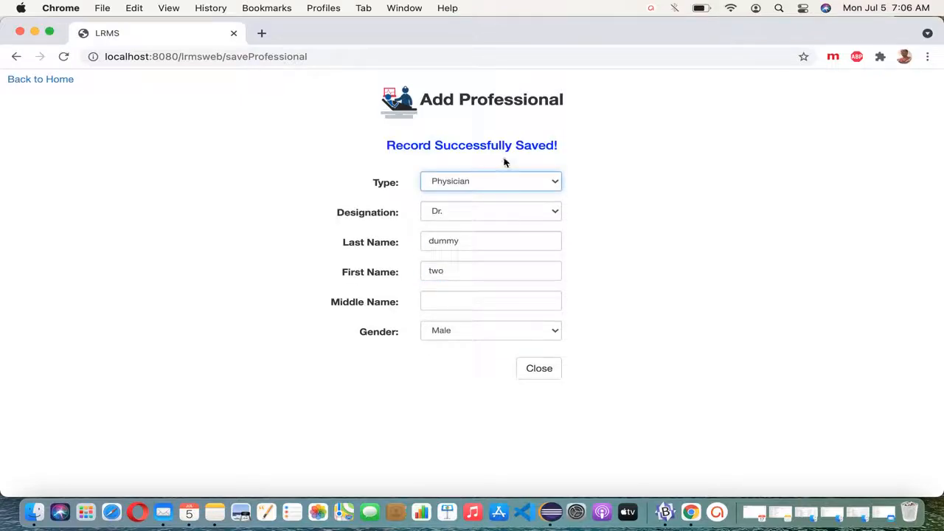
pyautogui.click(539, 368)
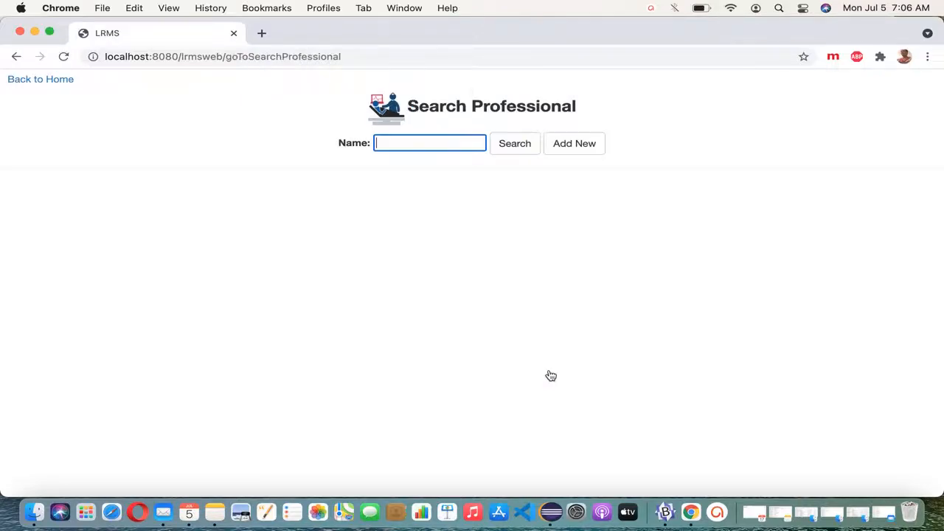
# Step: Search the professionals for 'dummy' to list both dummy records
pyautogui.write('dummy')
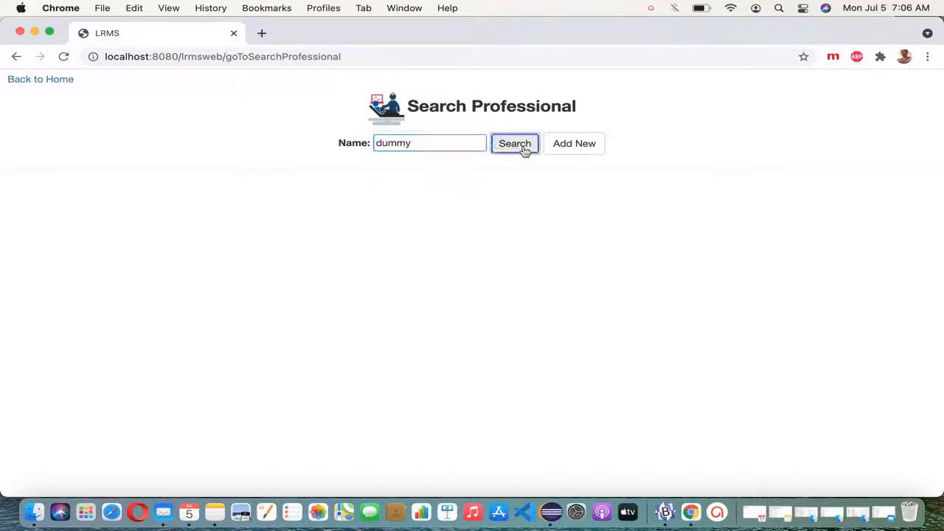
pyautogui.click(523, 150)
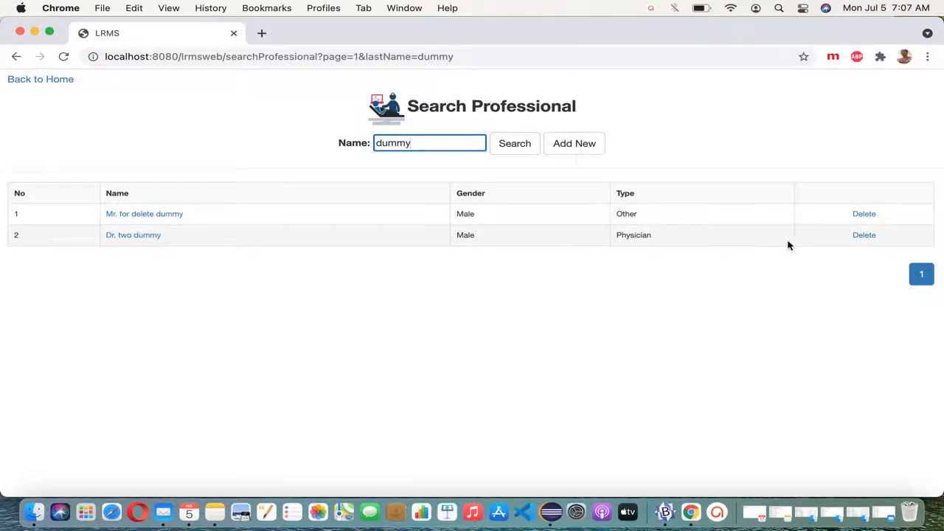
# Step: Delete the Dr. two dummy row, confirm, and search 'dummy' again to show one remaining
pyautogui.click(865, 236)
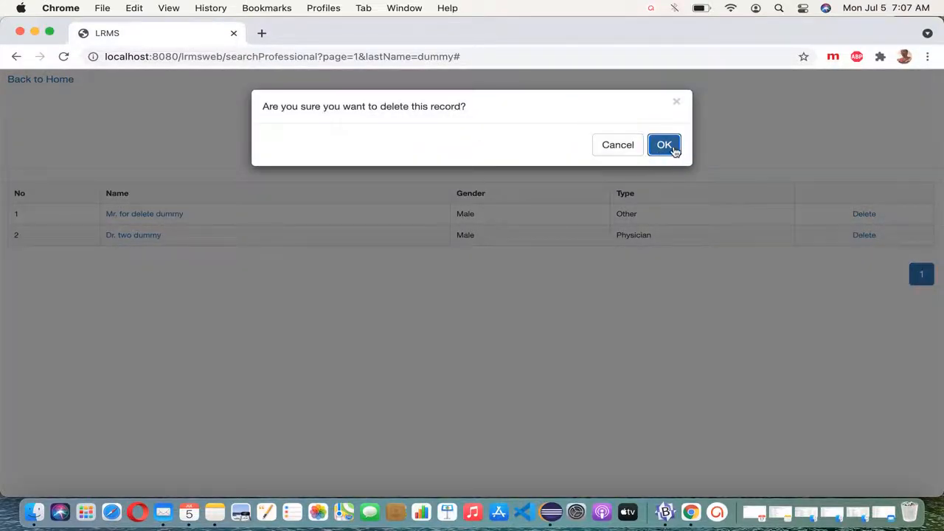
pyautogui.click(672, 148)
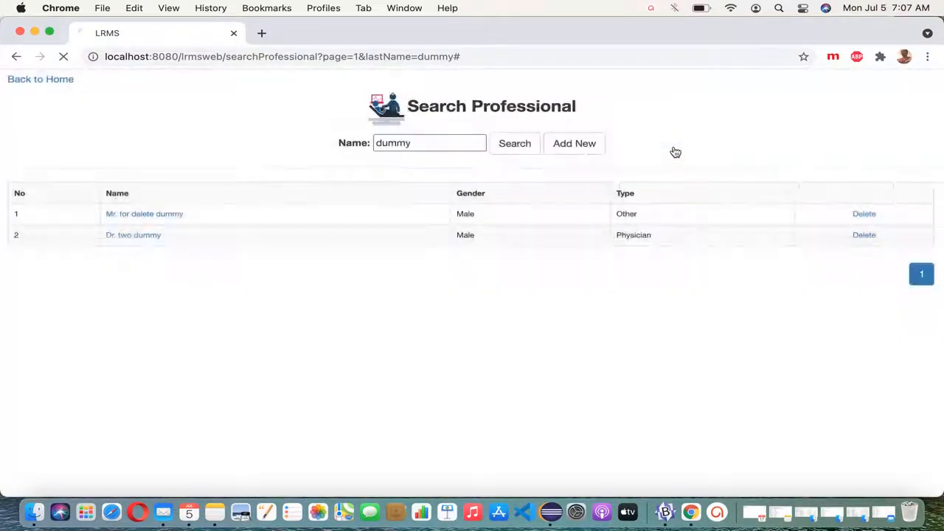
pyautogui.write('dummy')
pyautogui.click(514, 145)
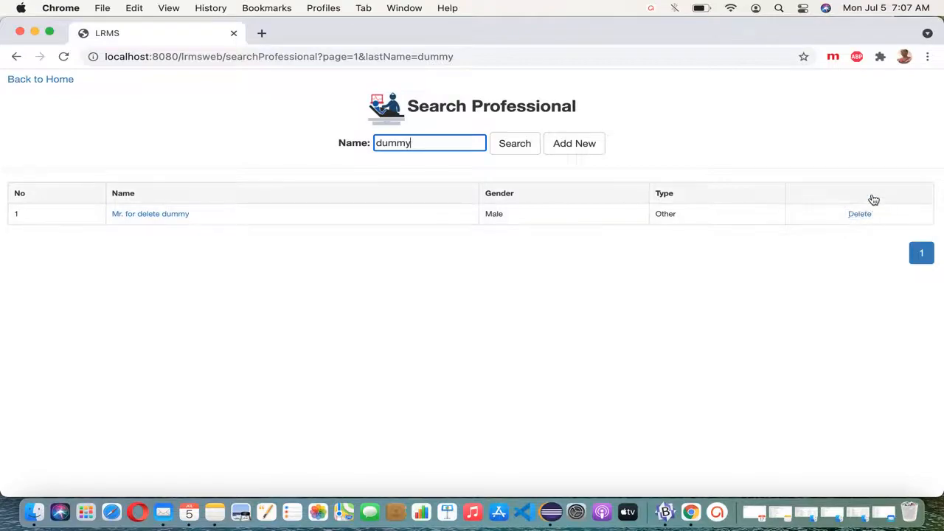
# Step: Delete the 'for delete dummy' record and verify the dummy search returns no records
pyautogui.click(861, 215)
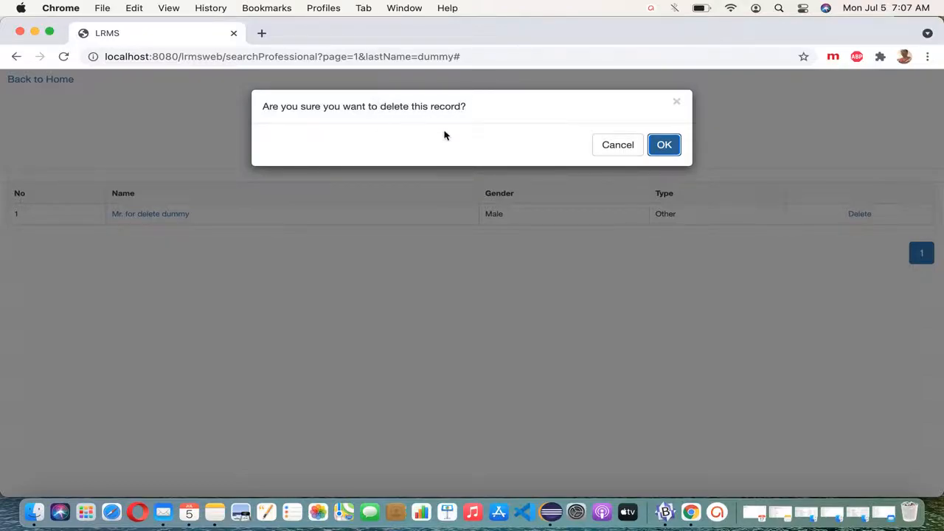
pyautogui.click(665, 145)
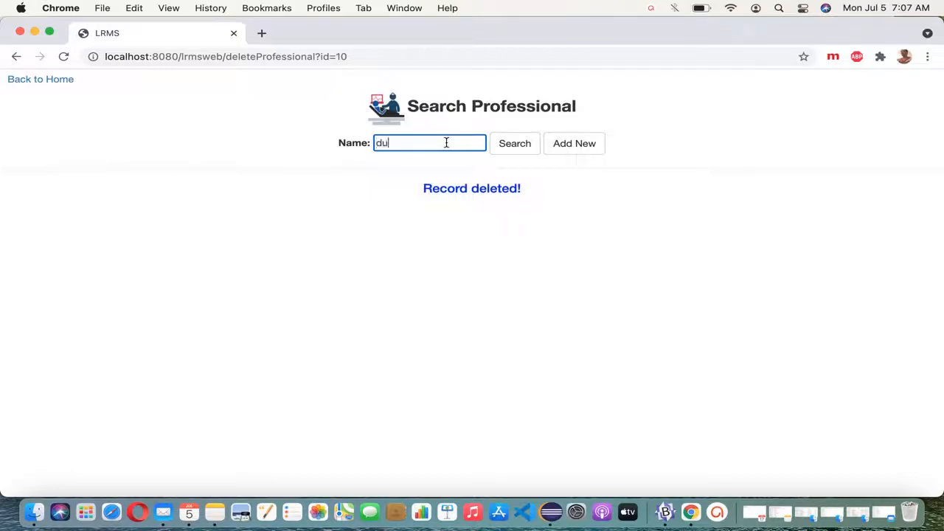
pyautogui.click(516, 145)
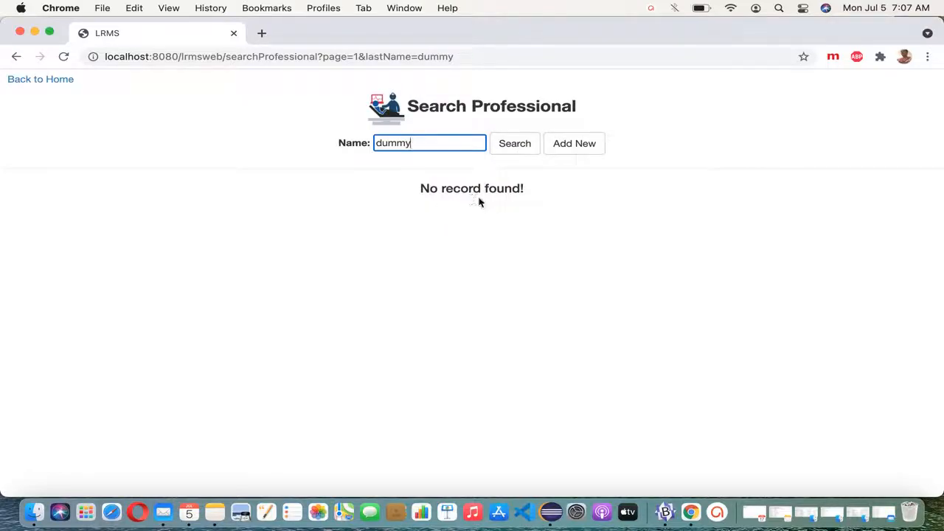
# Step: Clear 'dummy' from the Name field and search to list all five original professionals
pyautogui.moveTo(434, 147); pyautogui.dragTo(370, 148)
pyautogui.press('BackSpace')
pyautogui.click(517, 154)
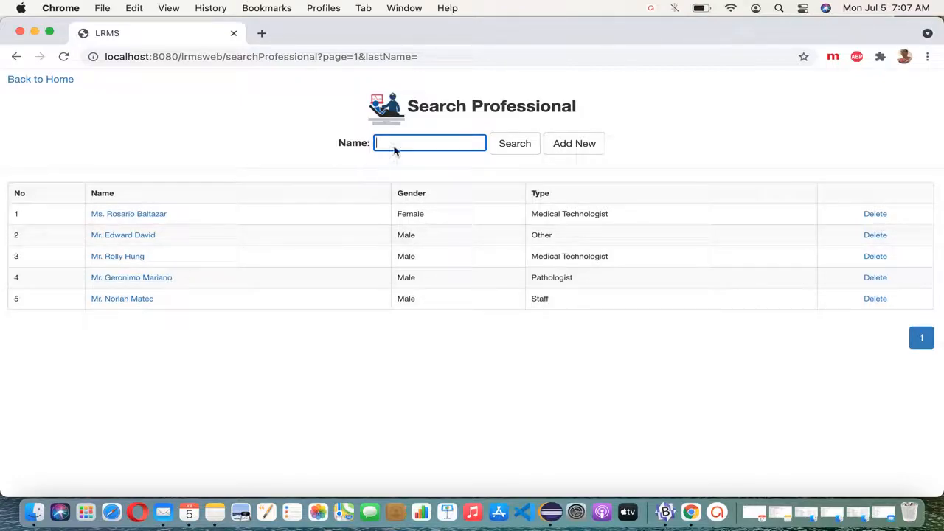
pyautogui.click(514, 147)
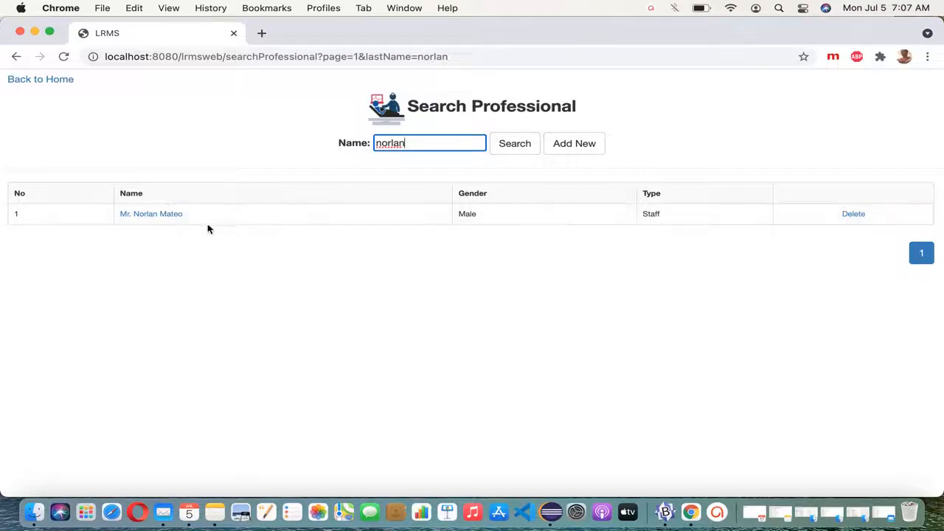
pyautogui.moveTo(410, 144); pyautogui.dragTo(342, 145)
pyautogui.press('BackSpace')
pyautogui.click(516, 146)
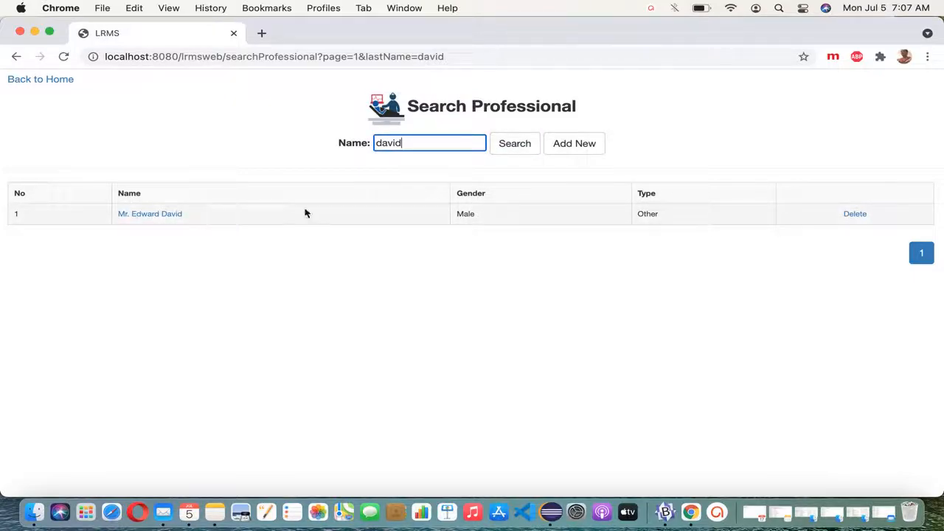
pyautogui.moveTo(406, 145); pyautogui.dragTo(338, 145)
pyautogui.press('BackSpace')
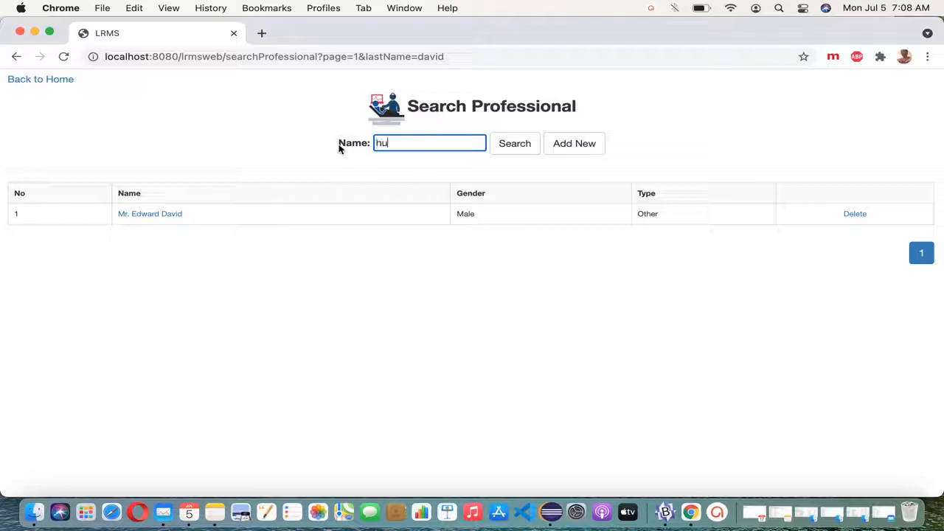
pyautogui.write('hun')
pyautogui.click(528, 147)
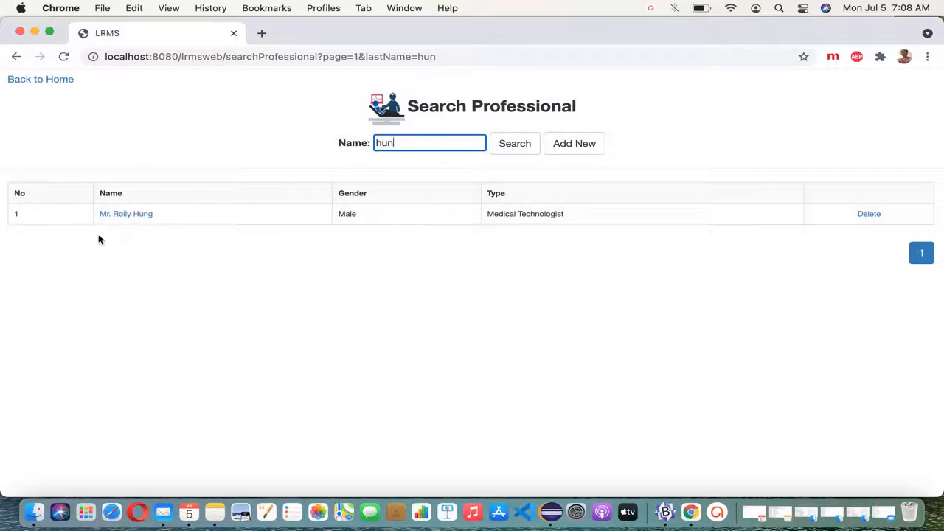
pyautogui.moveTo(407, 150); pyautogui.dragTo(341, 151)
pyautogui.press('BackSpace')
pyautogui.click(521, 157)
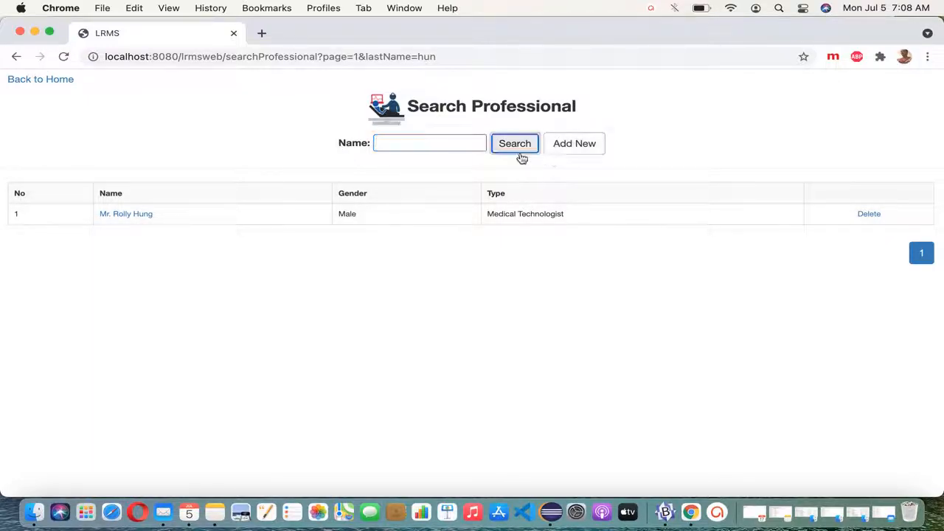